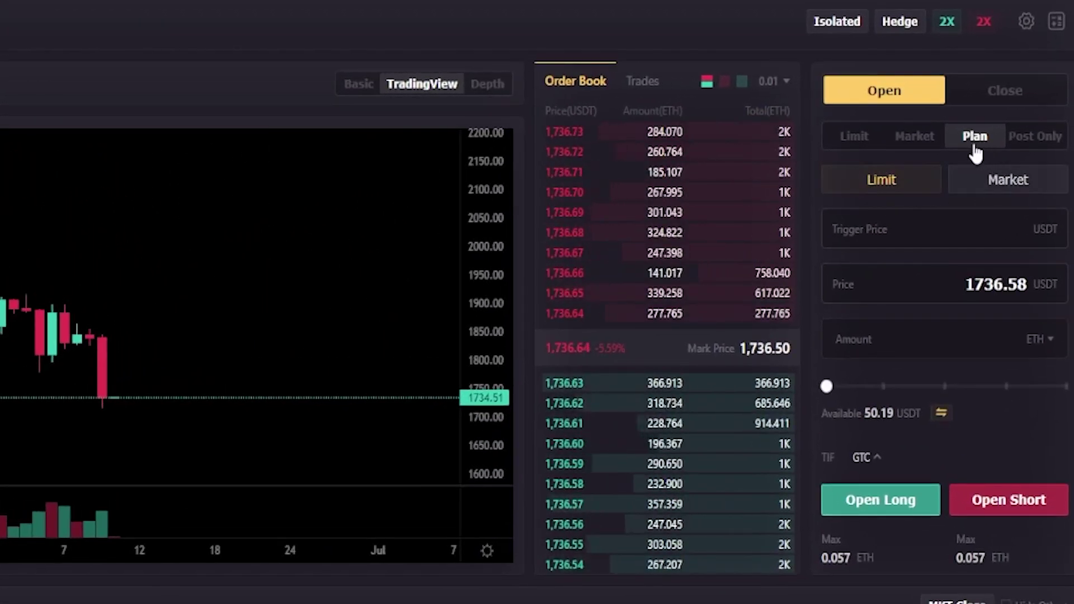
# Switch the order form to Plan (trigger) orders
pyautogui.click(976, 137)
# Keep the form on Plan and make the plan order execute as a Limit order
pyautogui.click(839, 189)
pyautogui.click(887, 187)
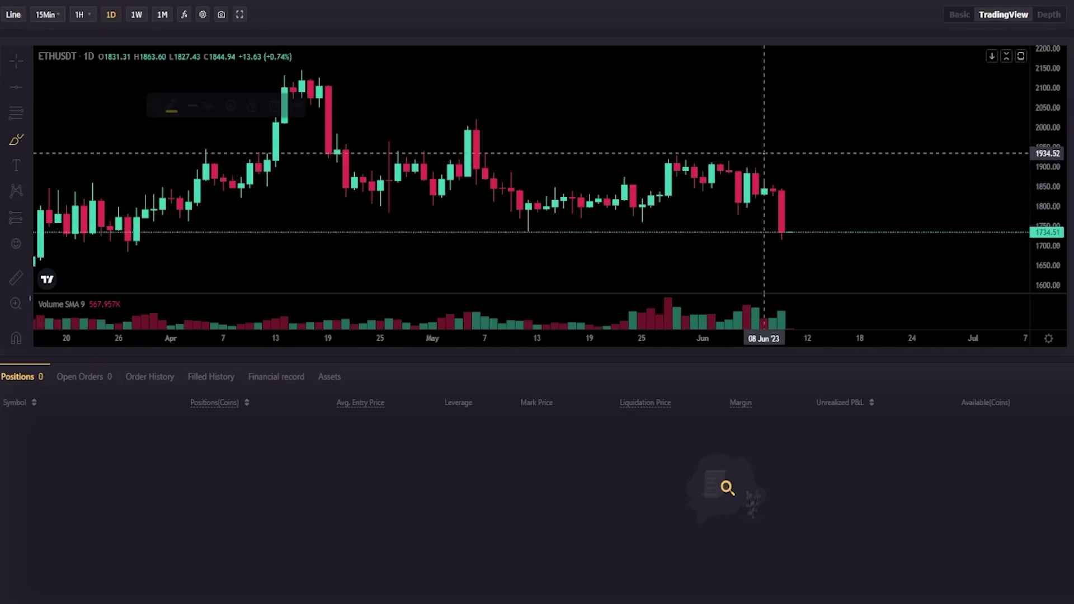
# Circle the candle tops near 1900 and 1930 freehand, then undo both marks
pyautogui.moveTo(763, 152)
pyautogui.mouseDown()
pyautogui.moveTo(642, 161)
pyautogui.moveTo(688, 180)
pyautogui.moveTo(774, 182)
pyautogui.moveTo(794, 151)
pyautogui.moveTo(729, 153)
pyautogui.mouseUp()
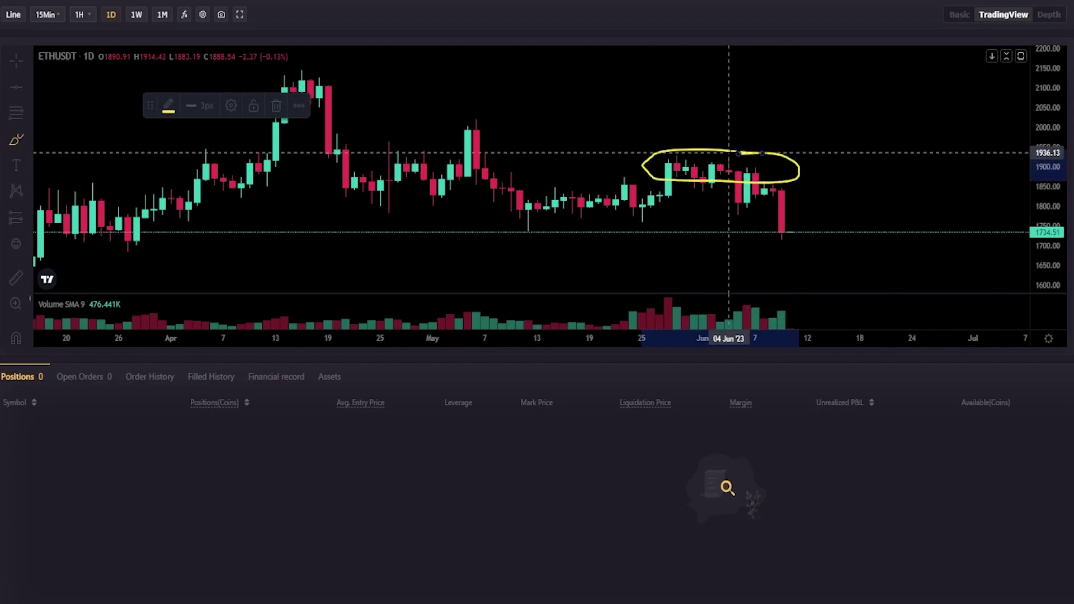
pyautogui.hotkey('ctrl', 'z')
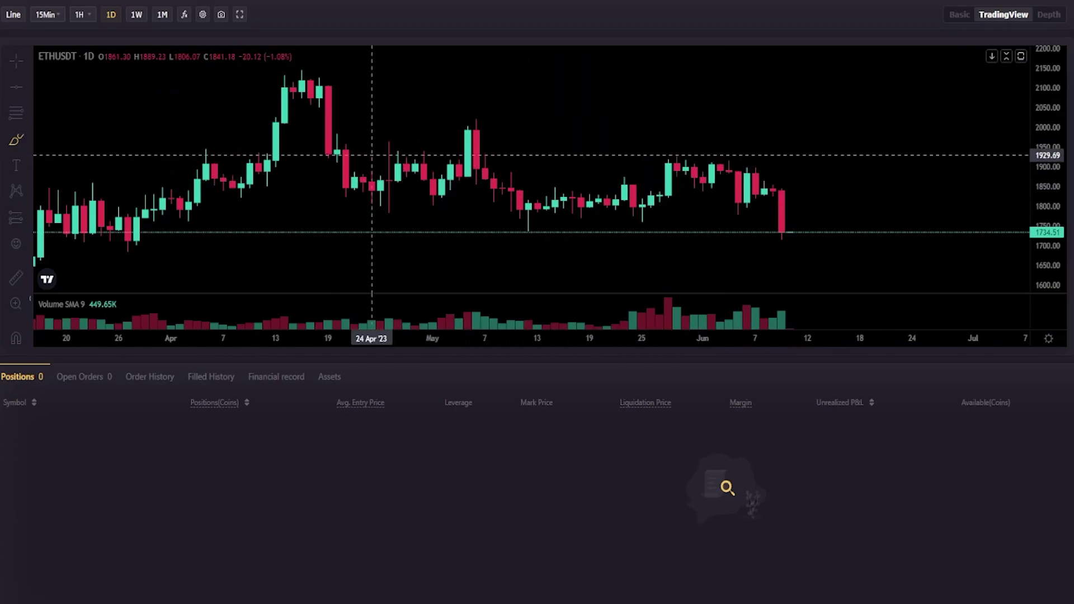
pyautogui.moveTo(354, 145); pyautogui.dragTo(354, 198)
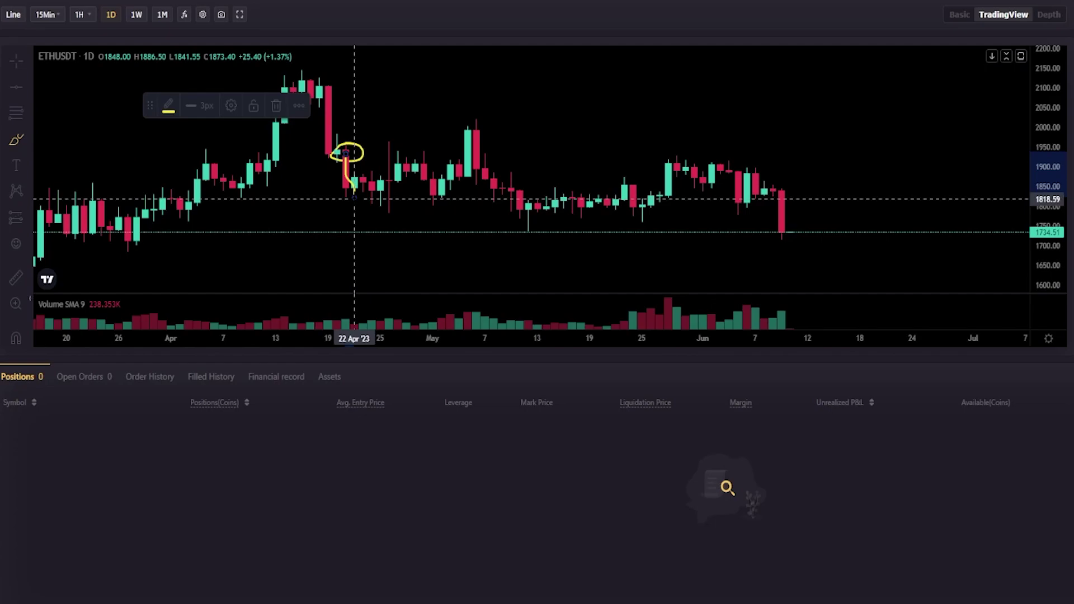
pyautogui.hotkey('ctrl', 'z')
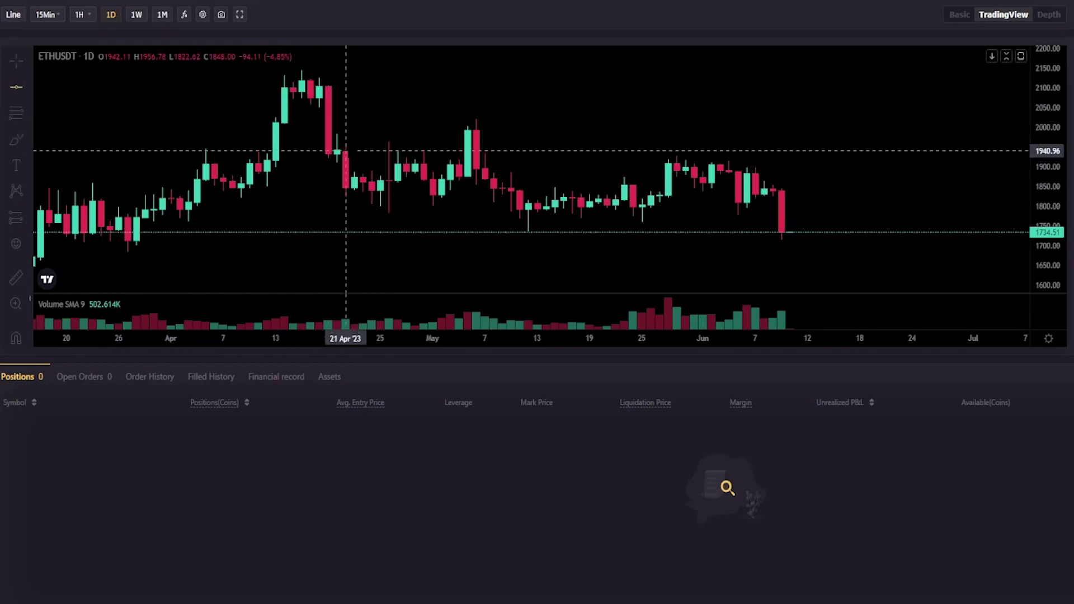
# Place a horizontal level at 1944.18, then circle and erase the April candles beneath it
pyautogui.click(346, 149)
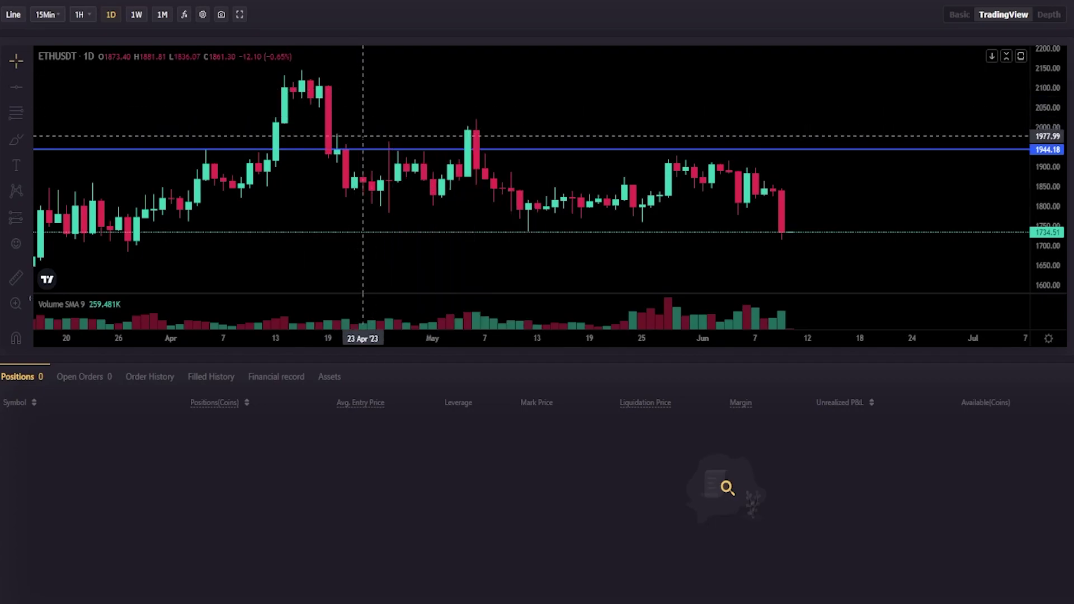
pyautogui.click(16, 138)
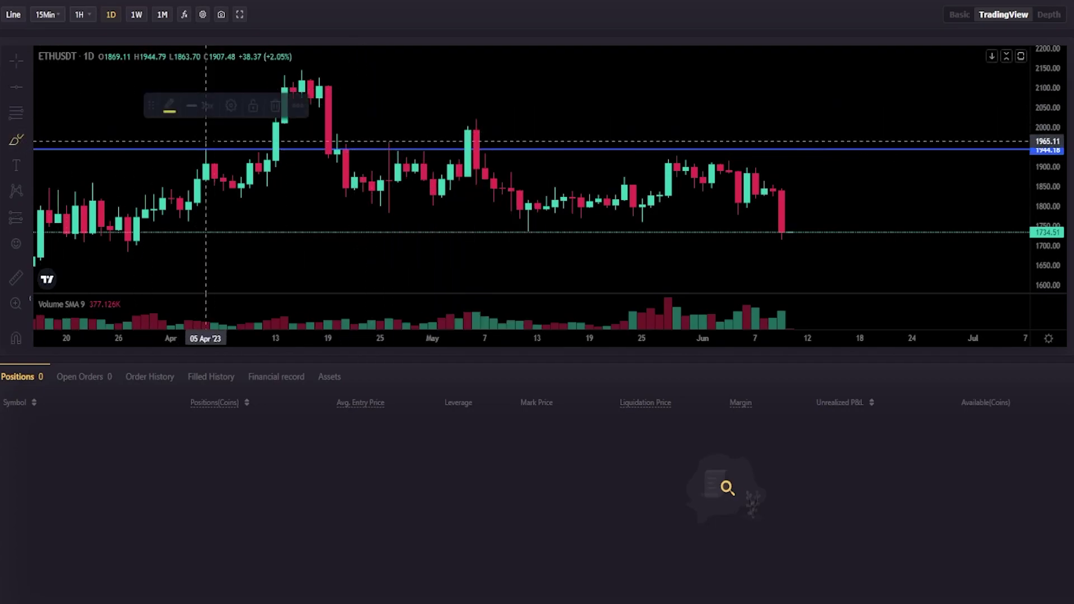
pyautogui.moveTo(205, 141)
pyautogui.mouseDown()
pyautogui.moveTo(199, 149)
pyautogui.moveTo(223, 147)
pyautogui.moveTo(206, 143)
pyautogui.mouseUp()
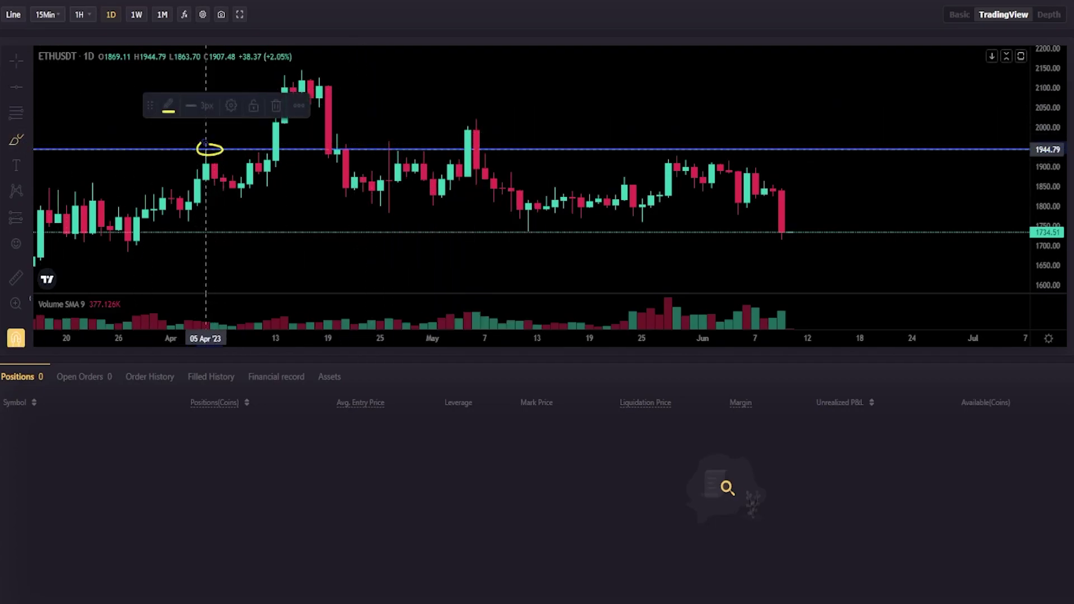
pyautogui.press('Delete')
pyautogui.moveTo(439, 134)
pyautogui.mouseDown()
pyautogui.moveTo(378, 144)
pyautogui.moveTo(432, 157)
pyautogui.mouseUp()
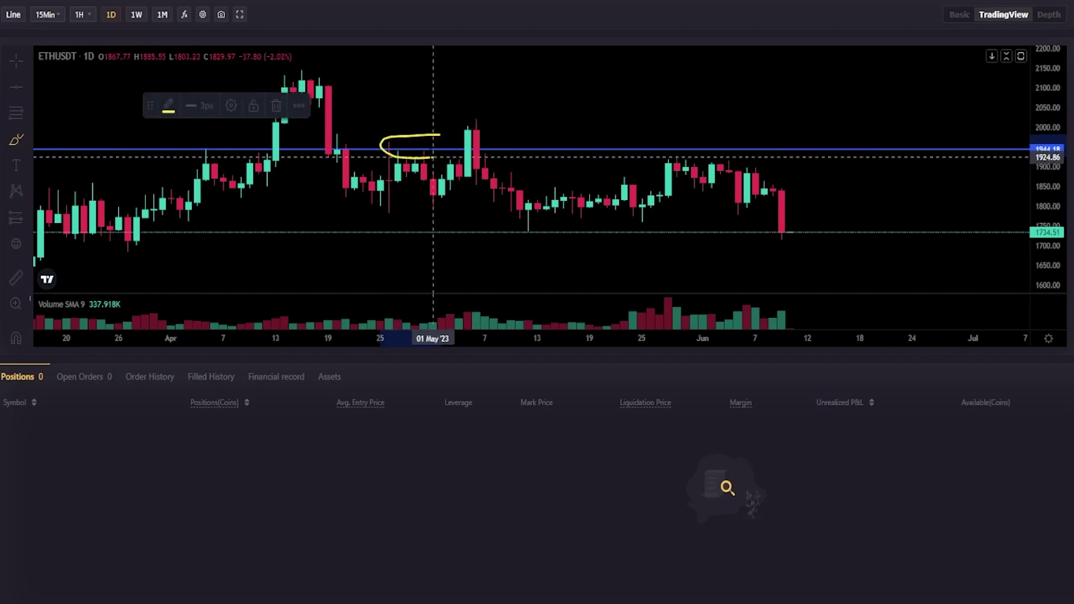
pyautogui.press('Delete')
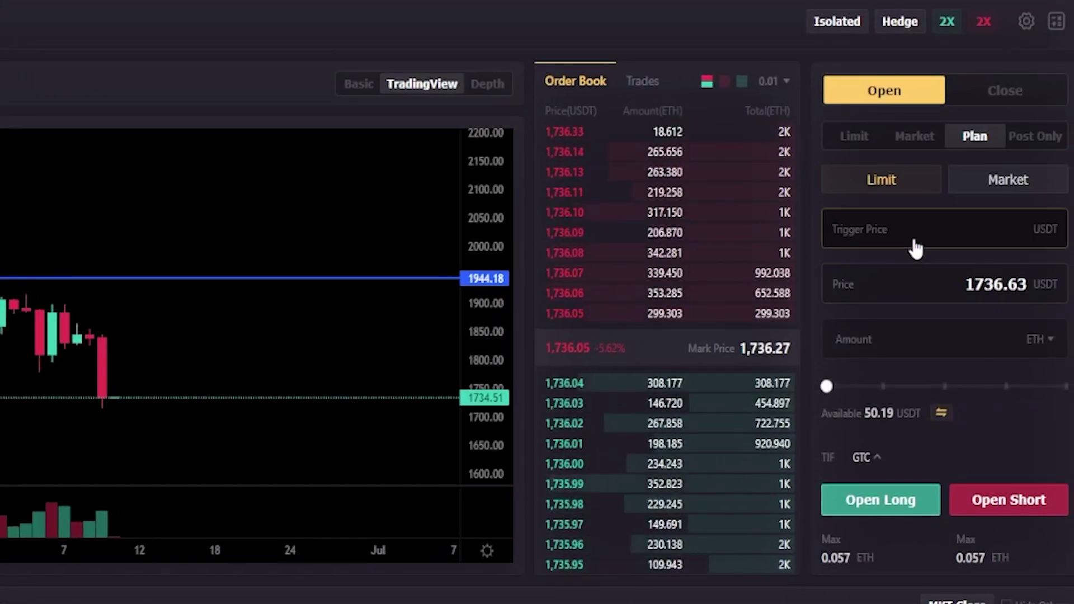
# Enter a 1944 trigger price and add a second horizontal level at 1908.76
pyautogui.click(913, 240)
pyautogui.write('1944')
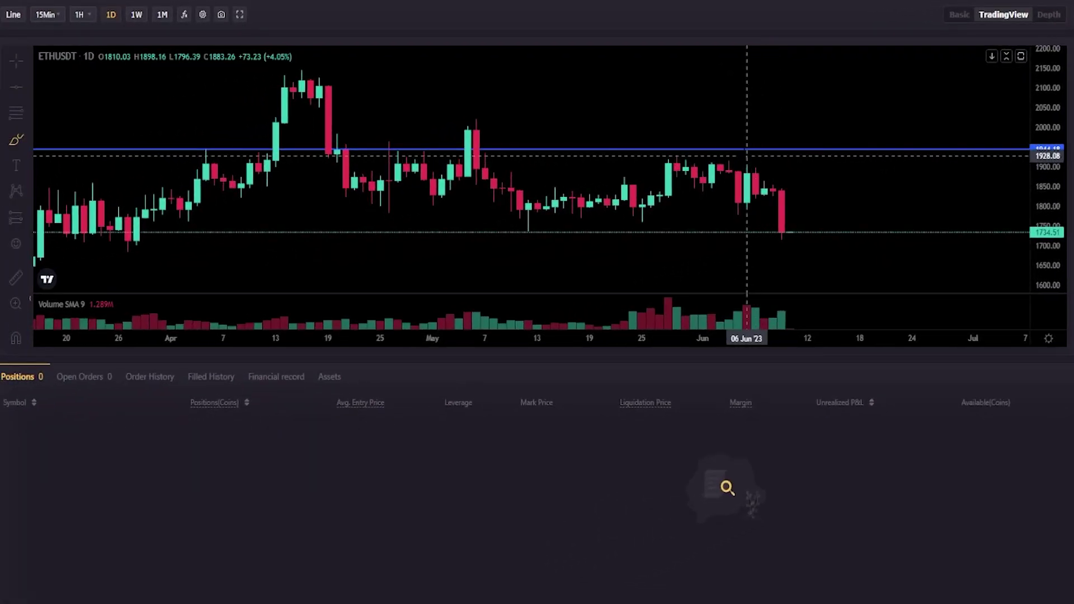
pyautogui.moveTo(746, 155)
pyautogui.mouseDown()
pyautogui.moveTo(661, 159)
pyautogui.moveTo(668, 180)
pyautogui.moveTo(762, 169)
pyautogui.moveTo(738, 158)
pyautogui.mouseUp()
pyautogui.press('Delete')
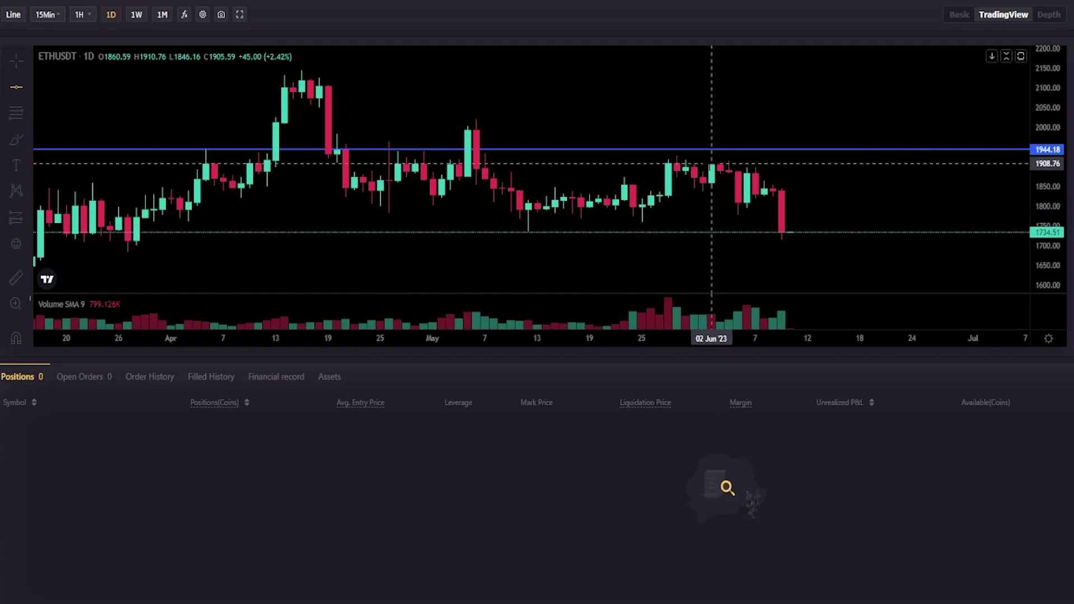
pyautogui.click(712, 164)
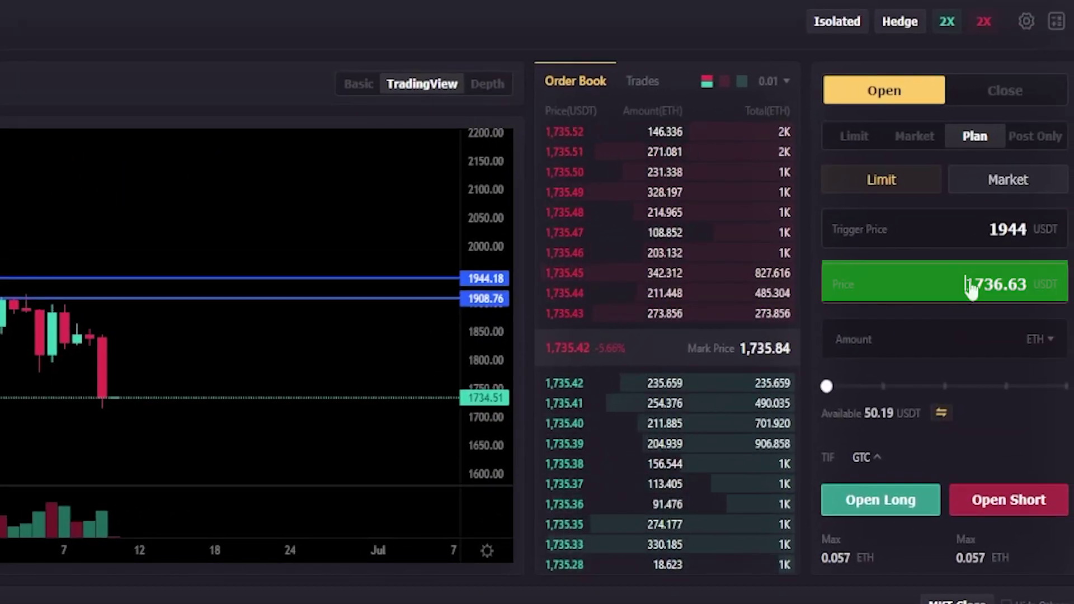
# Enter price 1908 and amount 0.01 ETH, then submit it as Open Long
pyautogui.click(970, 288)
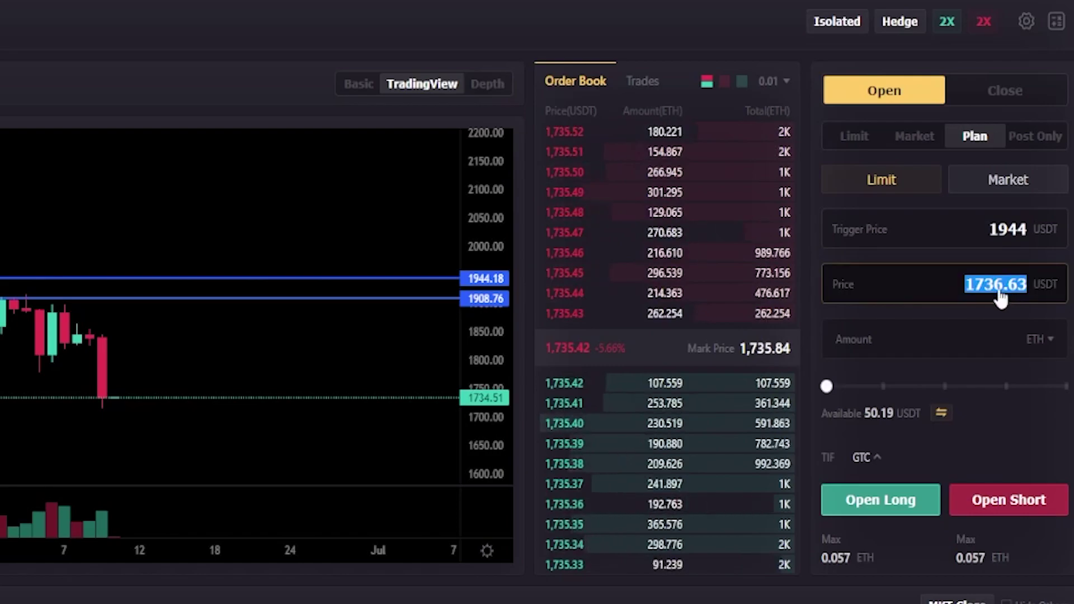
pyautogui.write('1908')
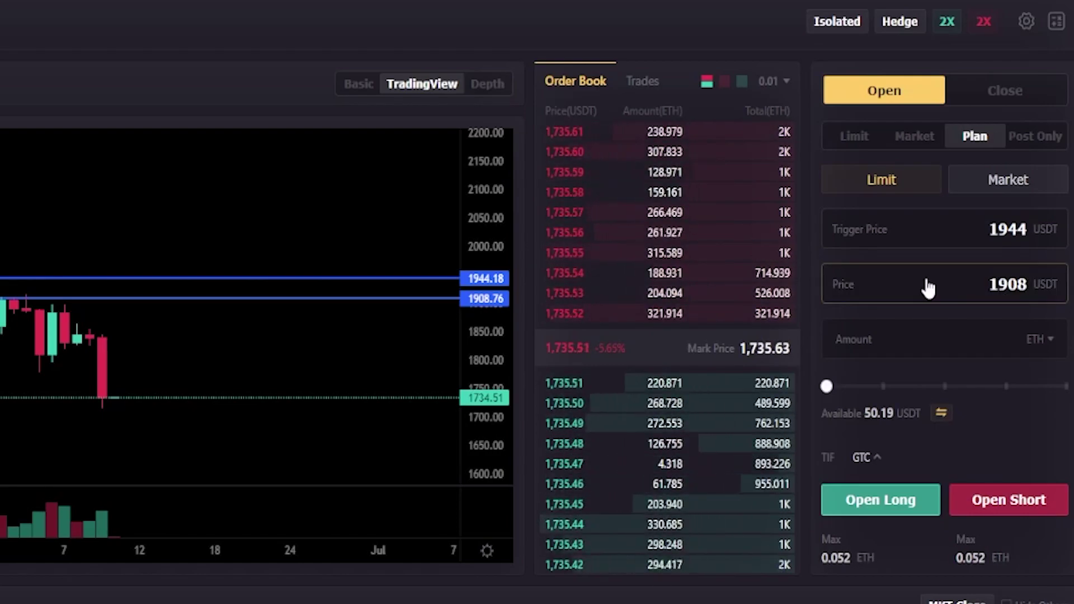
pyautogui.click(917, 340)
pyautogui.write('0.01')
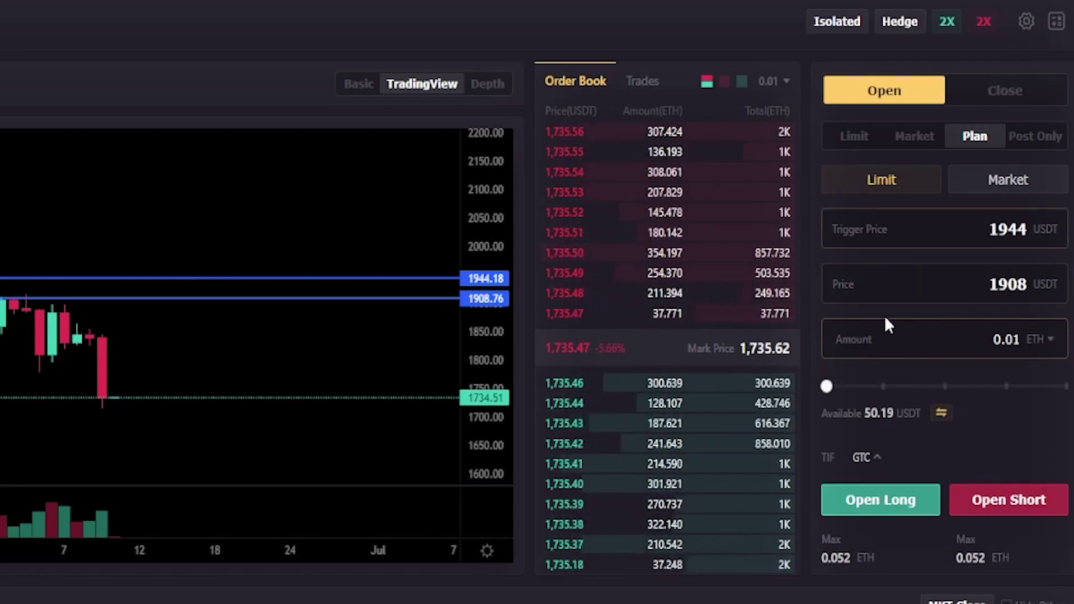
pyautogui.click(888, 503)
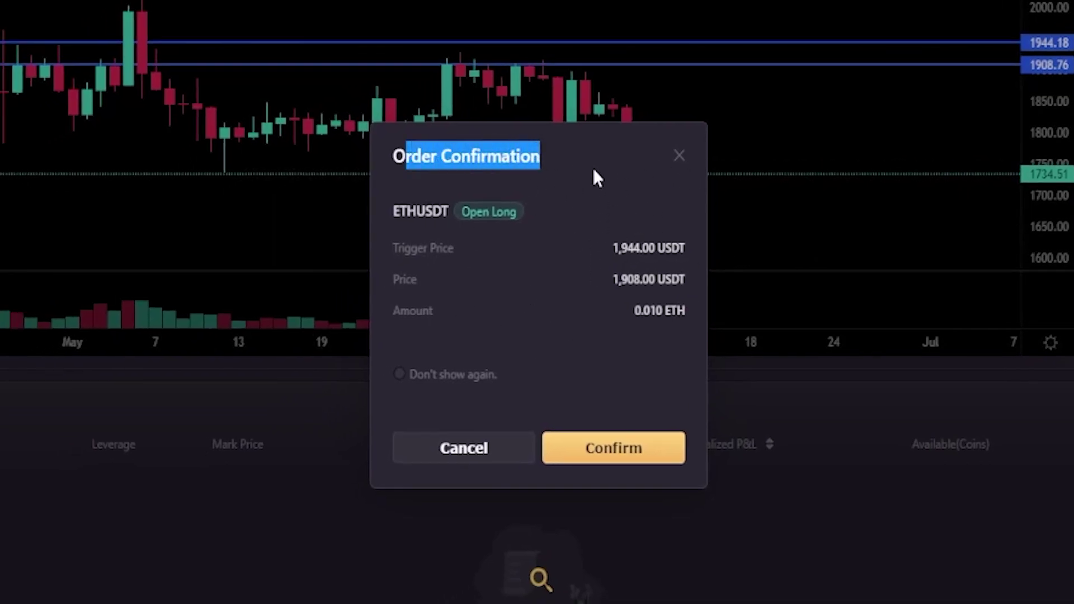
# Check the Open Long confirmation (trigger 1,944, price 1,908, 0.010 ETH) and confirm it
pyautogui.click(580, 177)
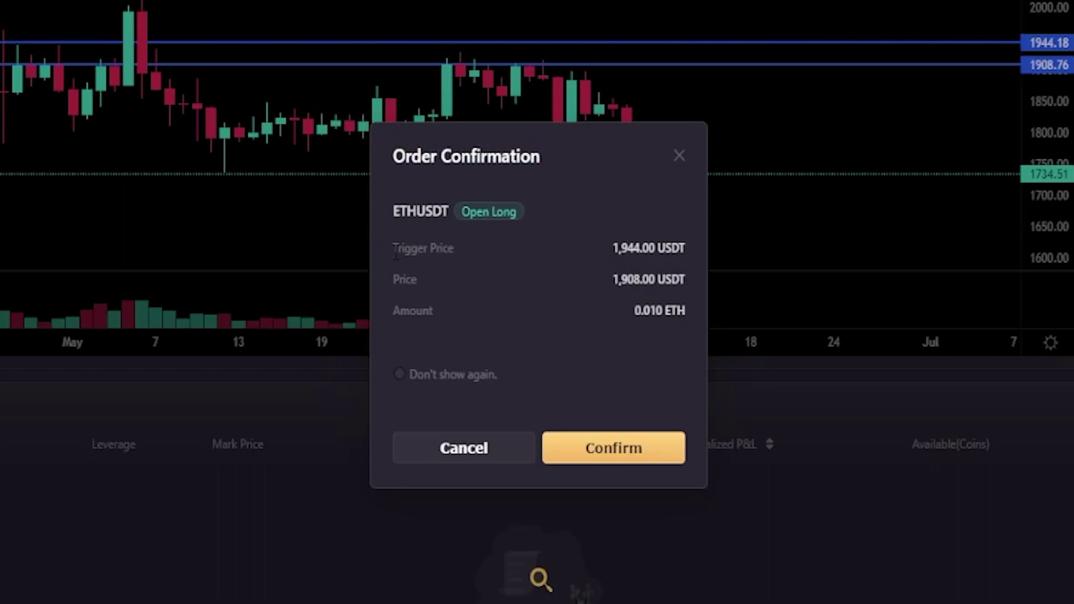
pyautogui.moveTo(395, 252); pyautogui.dragTo(502, 246)
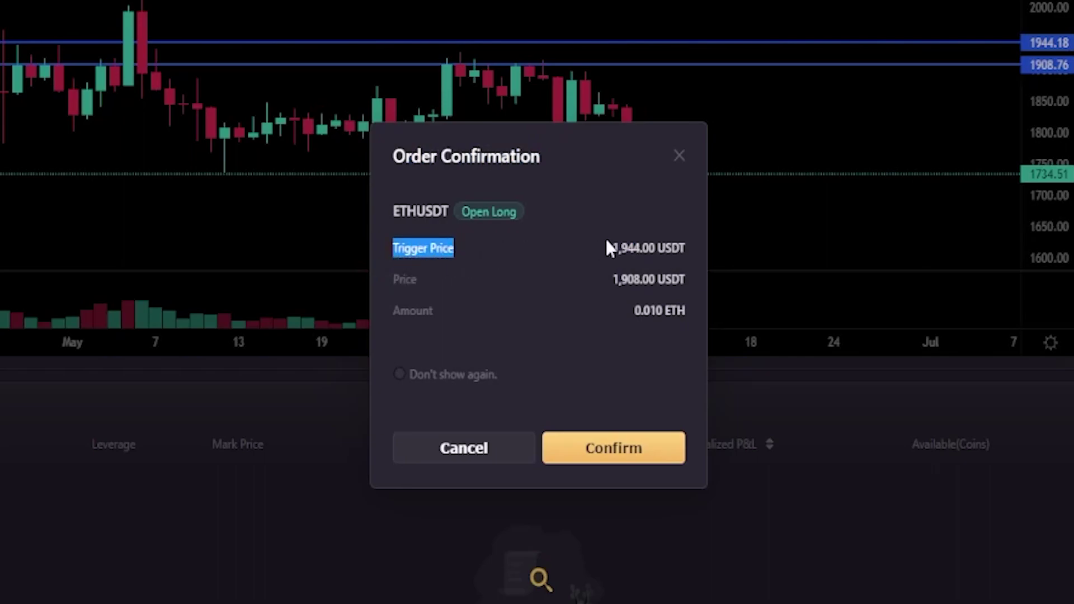
pyautogui.moveTo(608, 246); pyautogui.dragTo(628, 247)
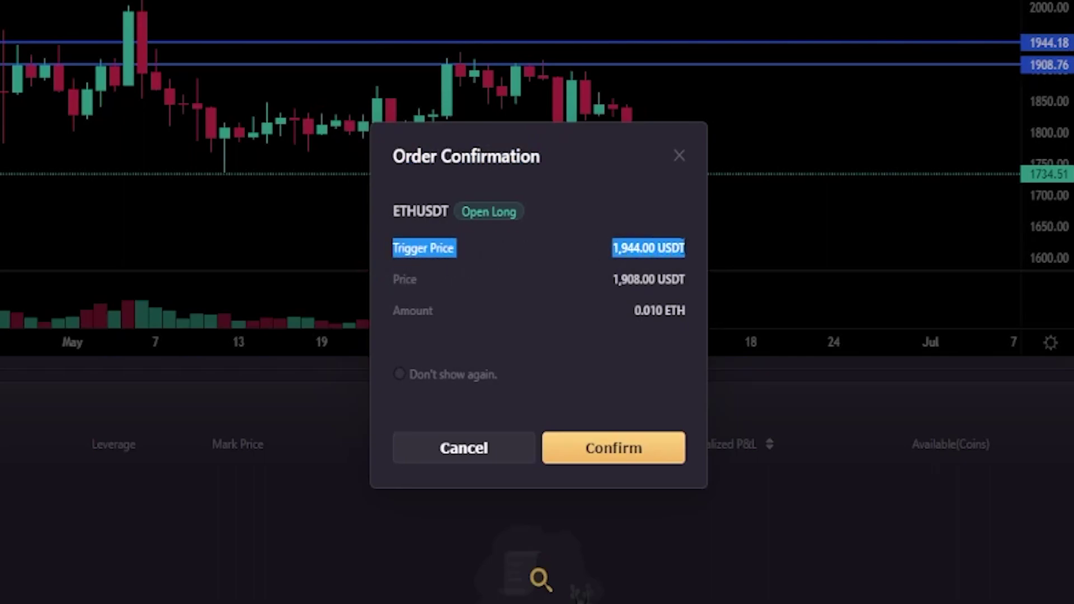
pyautogui.click(578, 256)
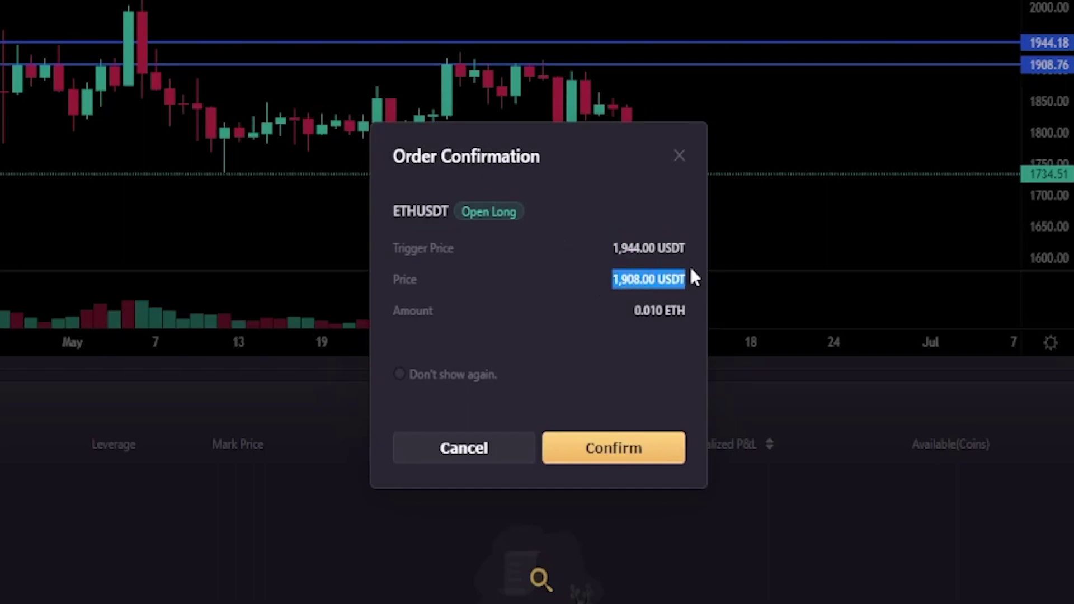
pyautogui.click(597, 451)
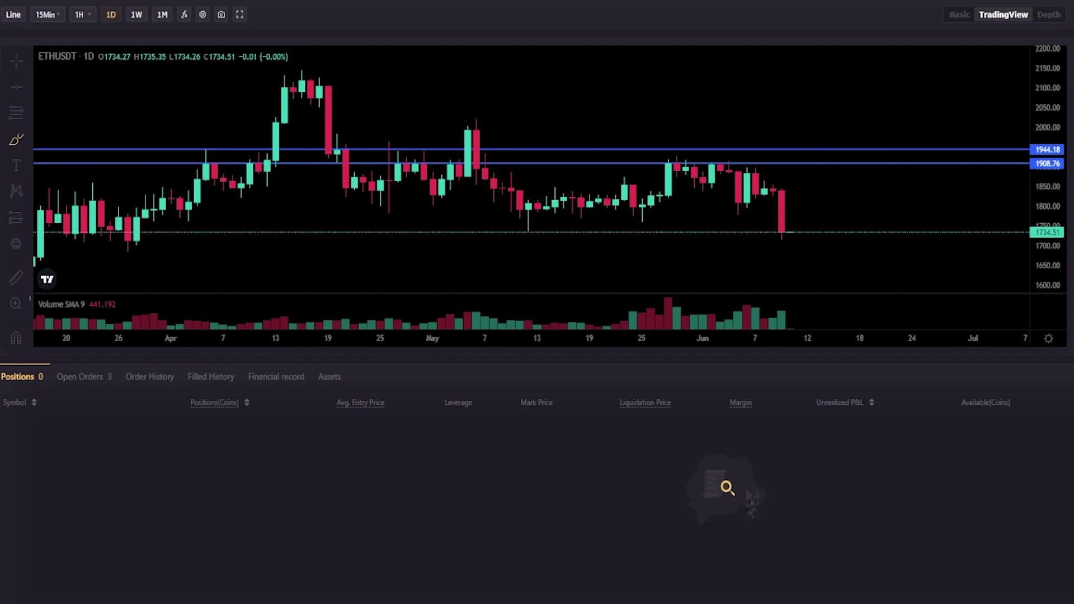
pyautogui.moveTo(789, 231); pyautogui.dragTo(825, 214)
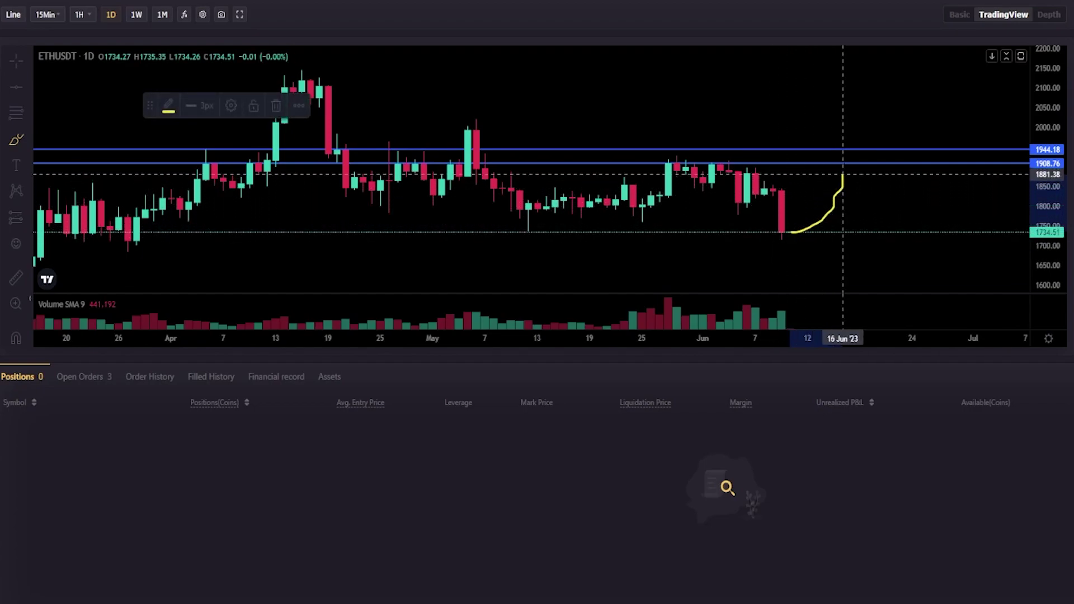
pyautogui.moveTo(843, 156); pyautogui.dragTo(849, 136)
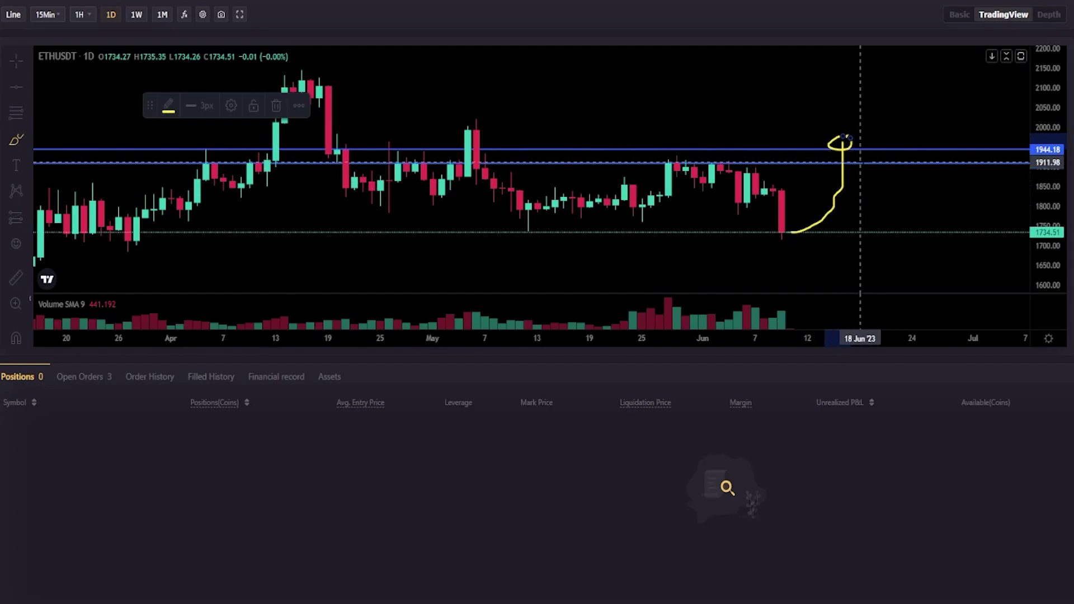
pyautogui.moveTo(867, 160); pyautogui.dragTo(869, 166)
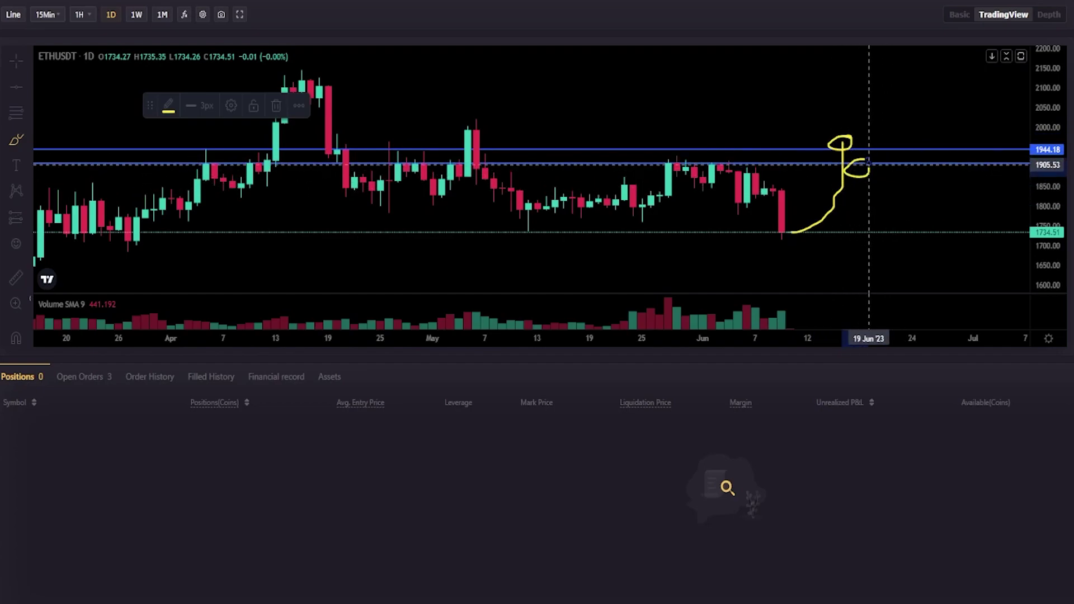
pyautogui.press('Delete')
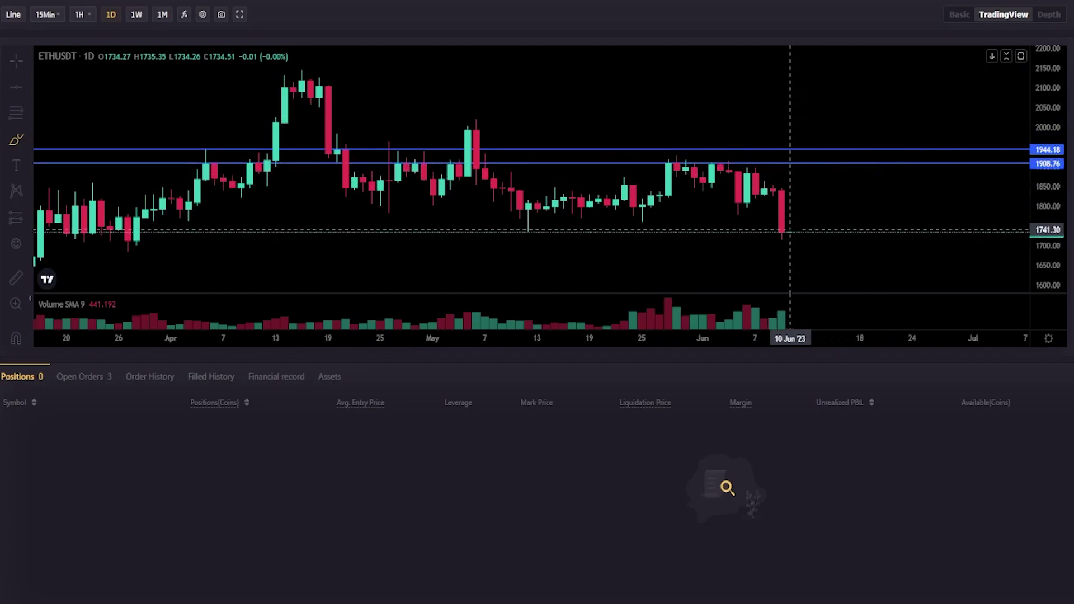
pyautogui.moveTo(783, 228)
pyautogui.mouseDown()
pyautogui.moveTo(816, 208)
pyautogui.moveTo(843, 156)
pyautogui.moveTo(839, 141)
pyautogui.moveTo(825, 147)
pyautogui.mouseUp()
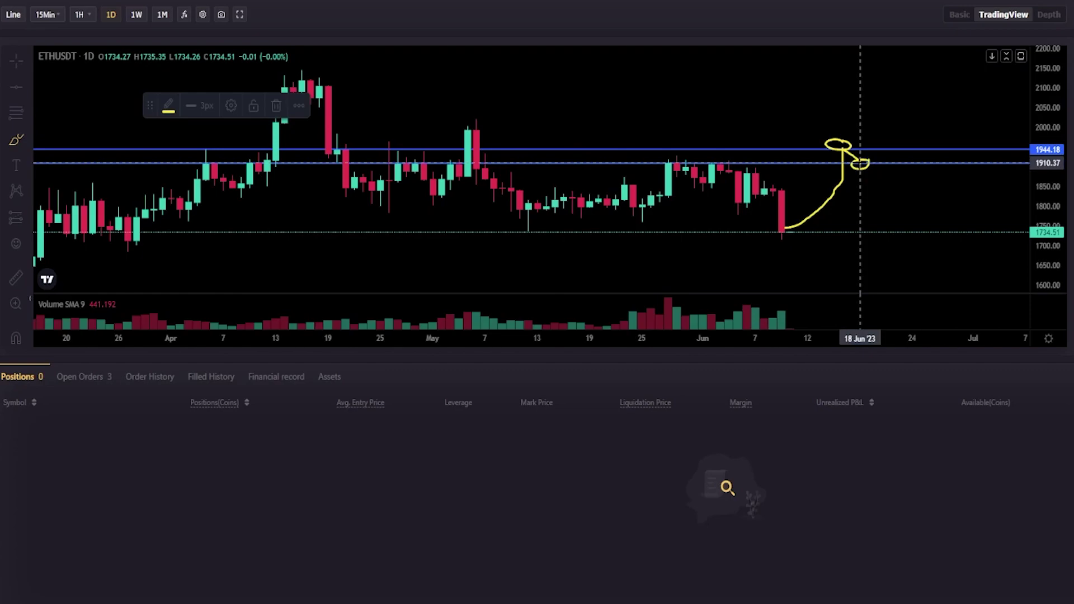
pyautogui.moveTo(895, 122); pyautogui.dragTo(947, 73)
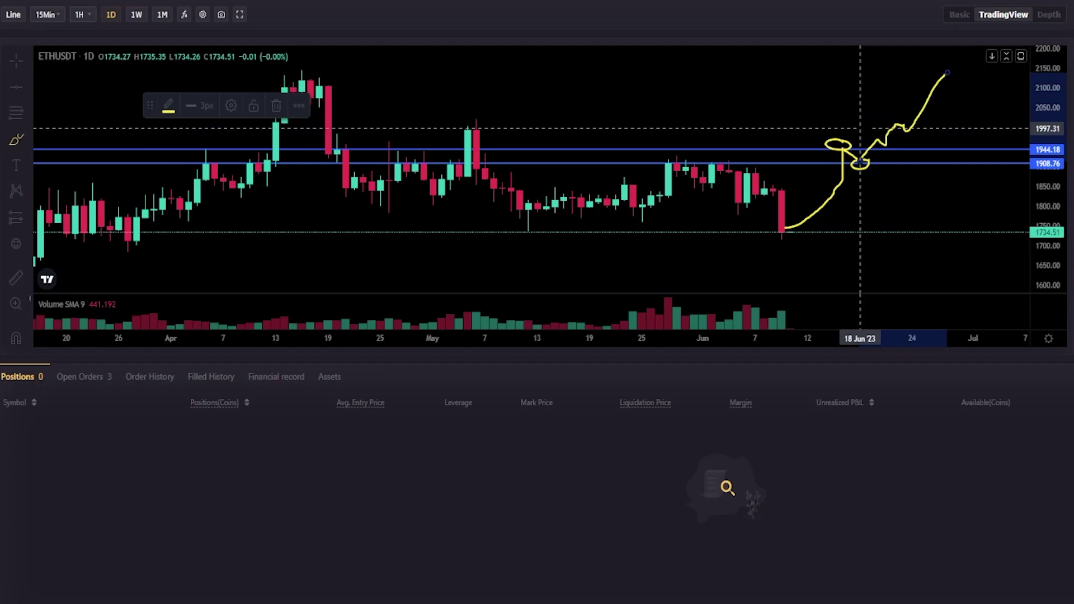
pyautogui.hotkey('ctrl', 'z')
pyautogui.moveTo(860, 162); pyautogui.dragTo(877, 186)
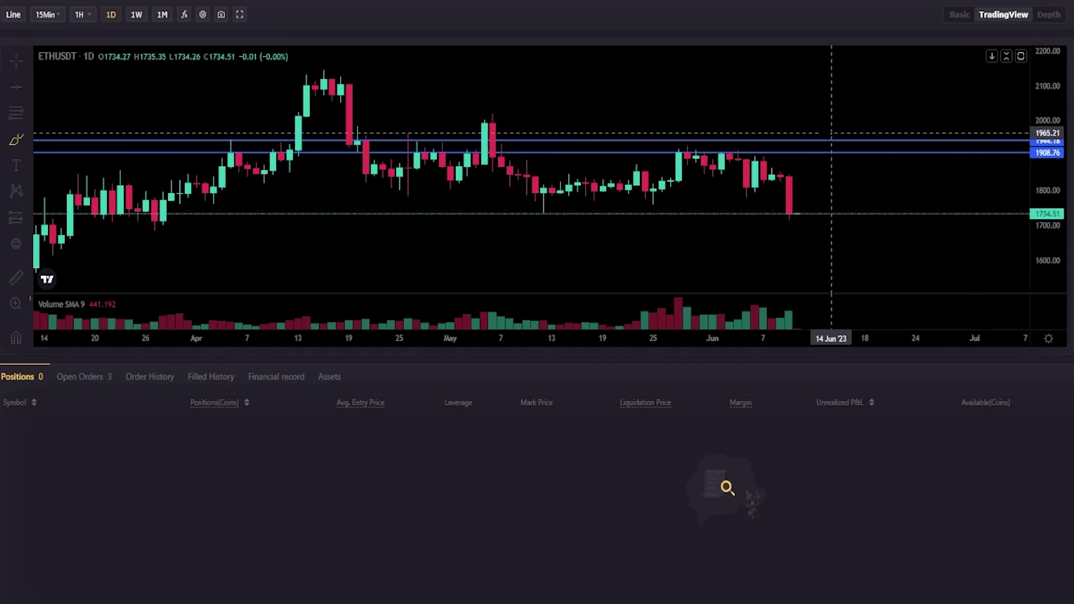
# Sketch and undo freehand marks near the last candle and March low, then place a line at 1682.72
pyautogui.moveTo(831, 135)
pyautogui.mouseDown()
pyautogui.moveTo(793, 132)
pyautogui.moveTo(806, 166)
pyautogui.moveTo(831, 135)
pyautogui.mouseUp()
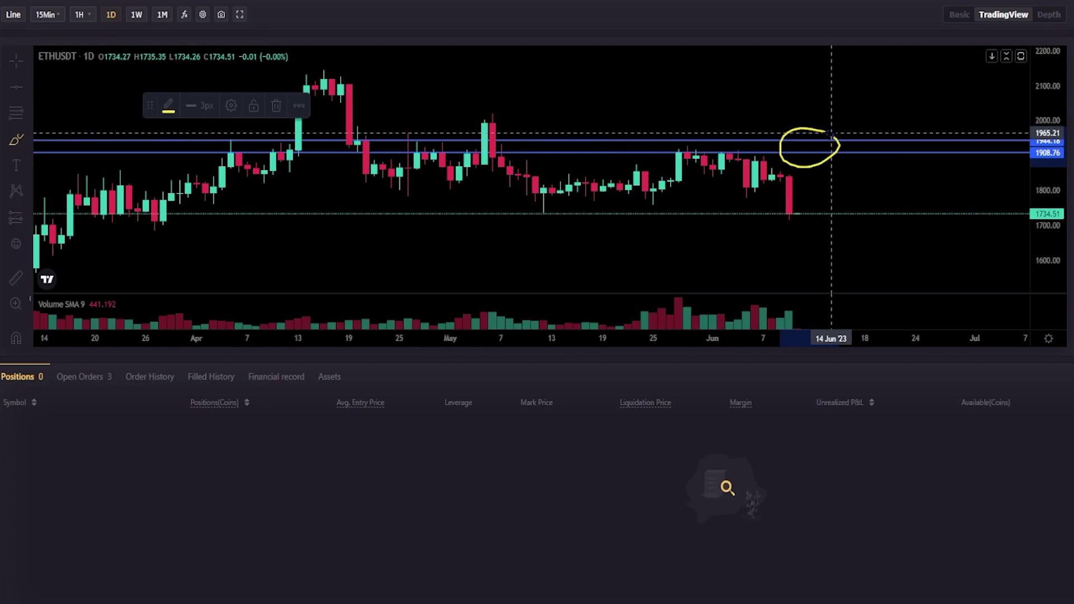
pyautogui.hotkey('ctrl', 'z')
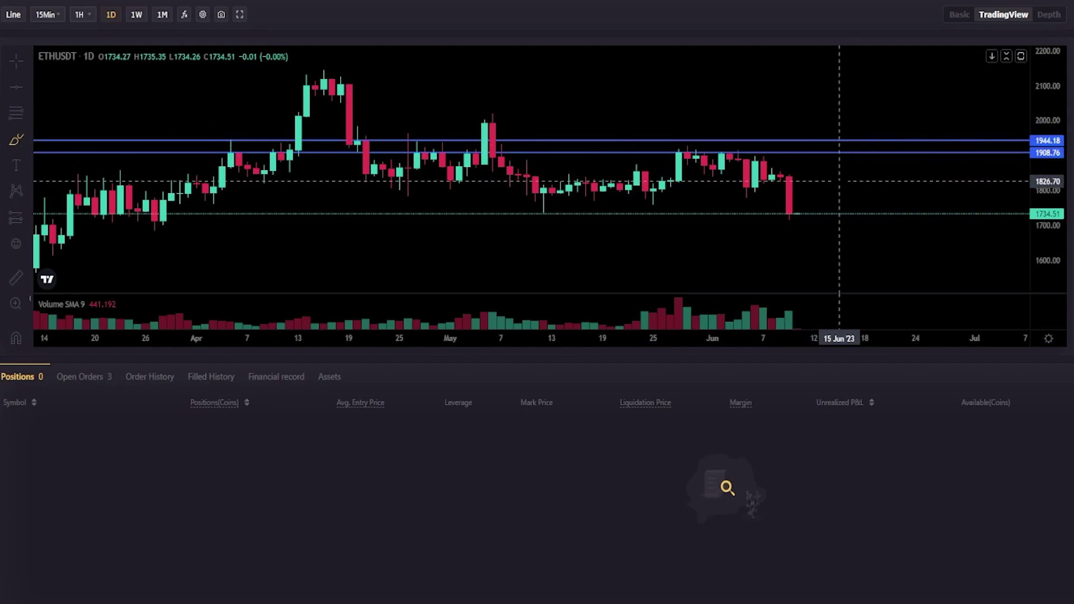
pyautogui.moveTo(797, 214); pyautogui.dragTo(822, 225)
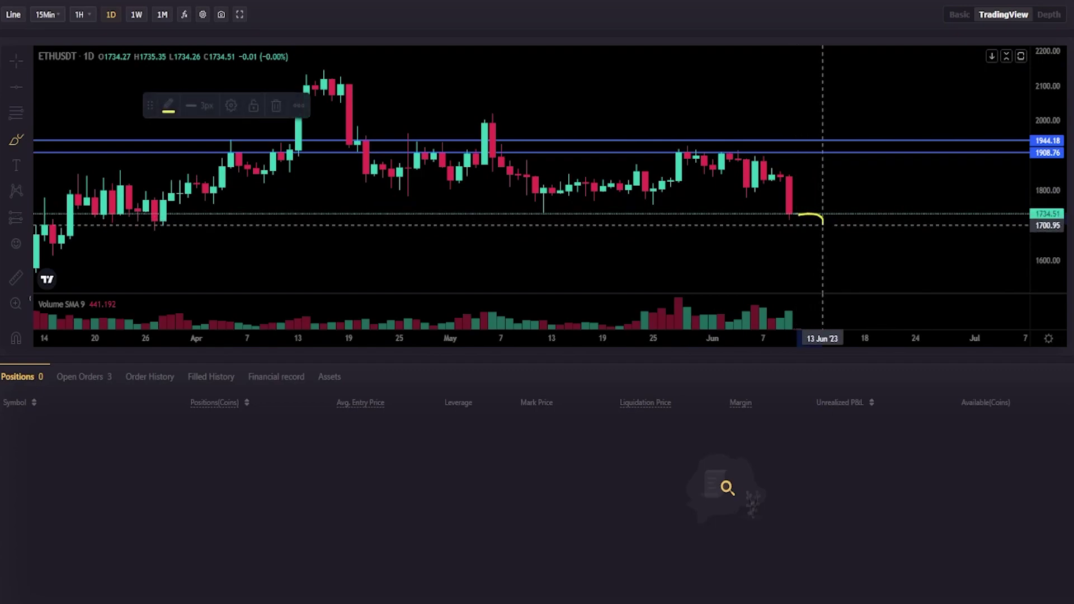
pyautogui.hotkey('ctrl', 'z')
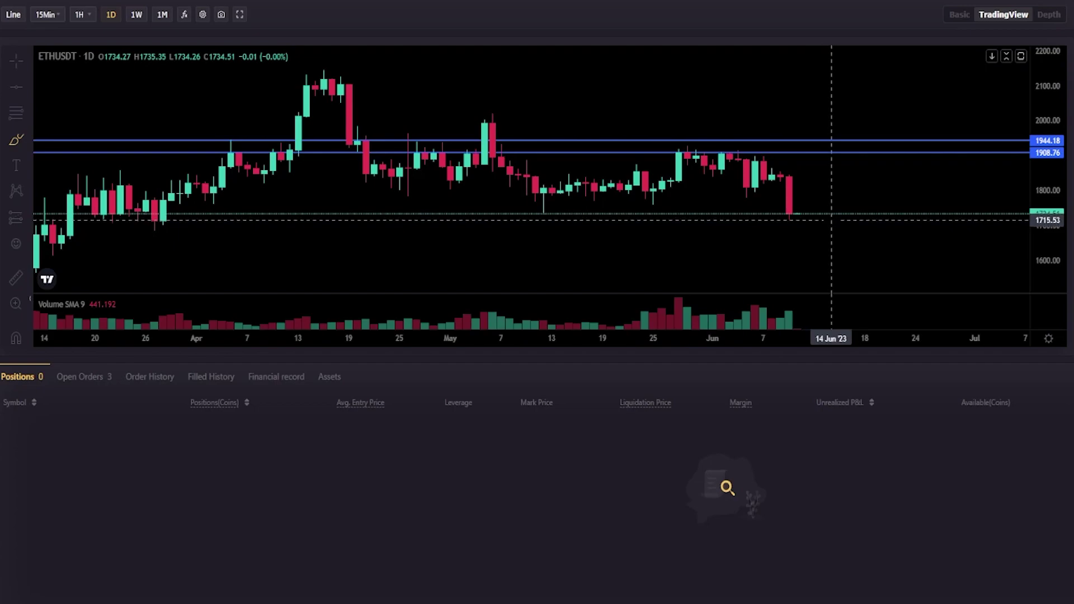
pyautogui.click(155, 224)
pyautogui.moveTo(146, 243)
pyautogui.mouseDown()
pyautogui.moveTo(162, 232)
pyautogui.moveTo(147, 229)
pyautogui.mouseUp()
pyautogui.hotkey('ctrl', 'z')
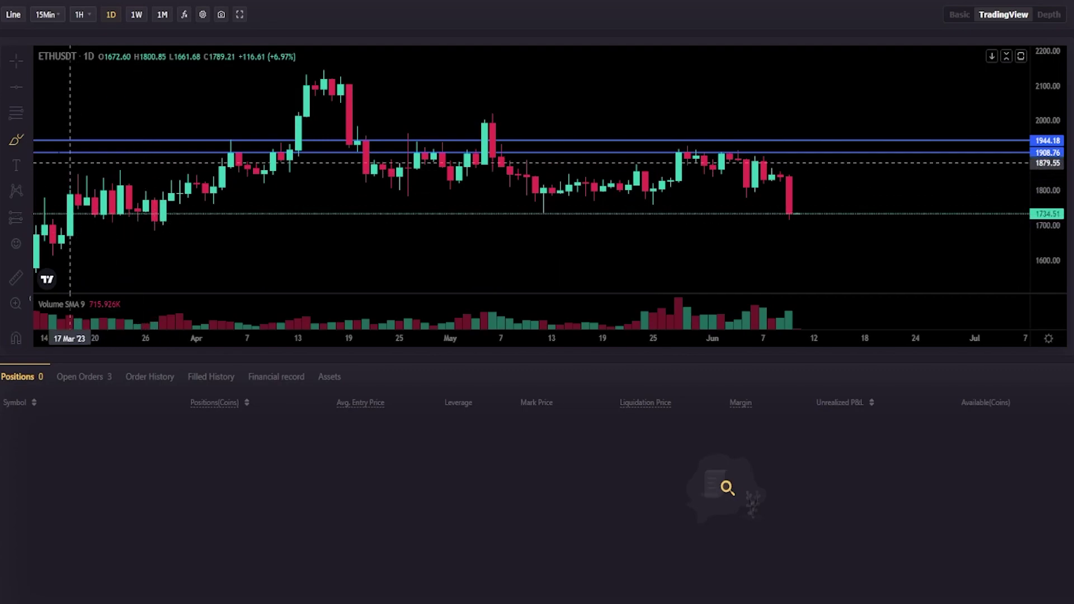
pyautogui.click(180, 231)
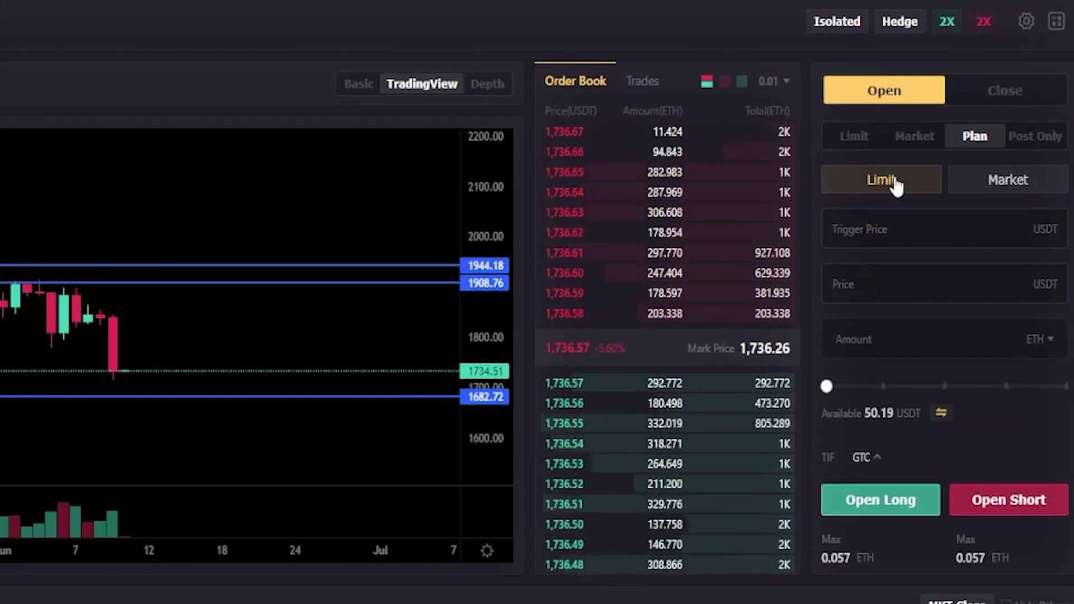
# Enter 1682 USDT as the plan order's trigger price
pyautogui.click(891, 240)
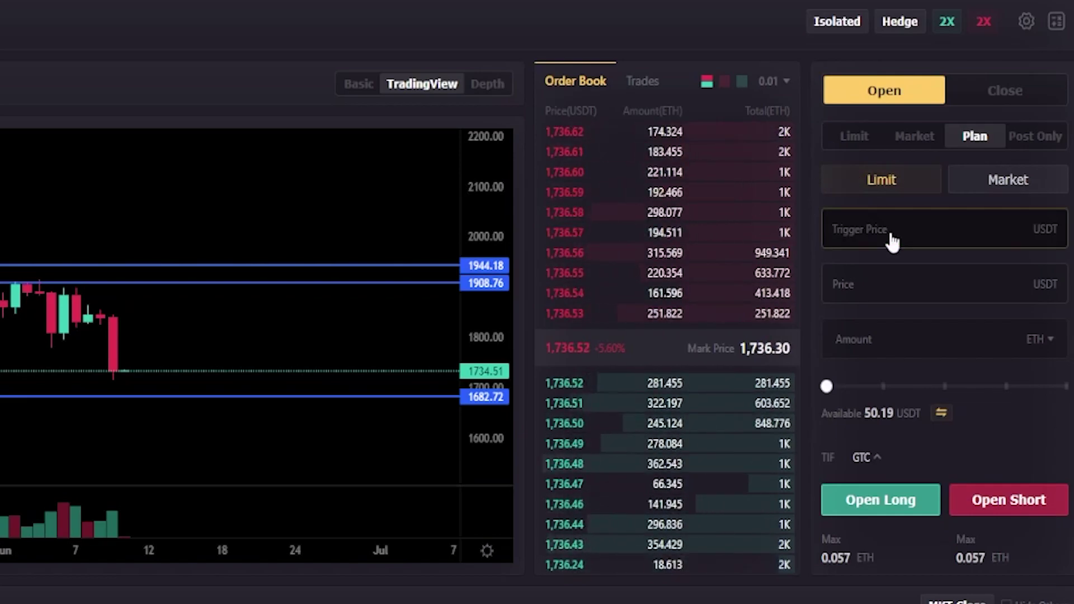
pyautogui.write('1682')
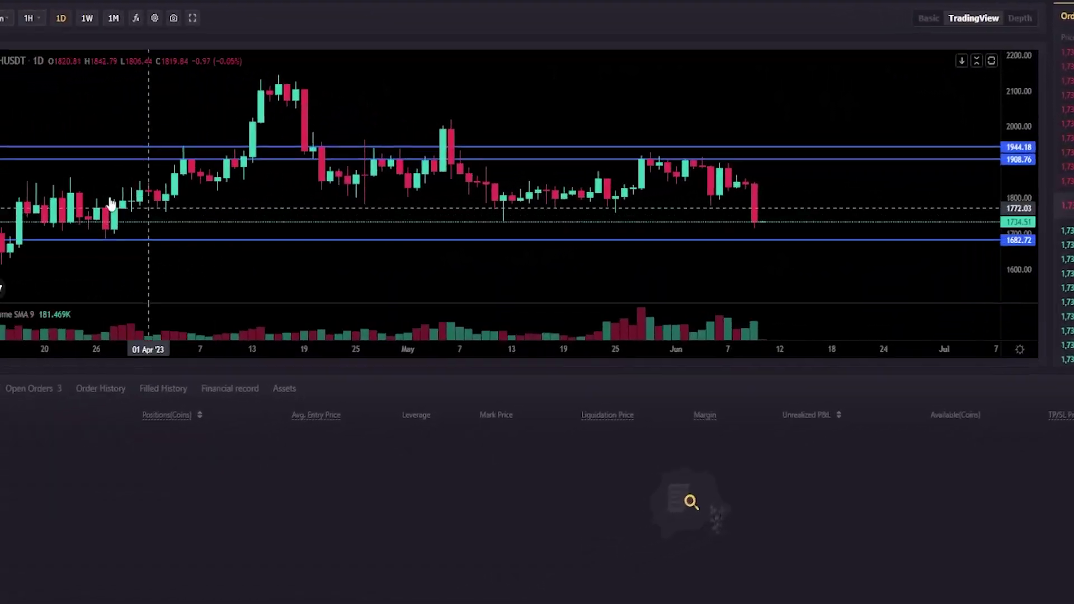
# Circle and undo a late-March freehand ellipse, then place a horizontal line at 1710.06
pyautogui.click(17, 141)
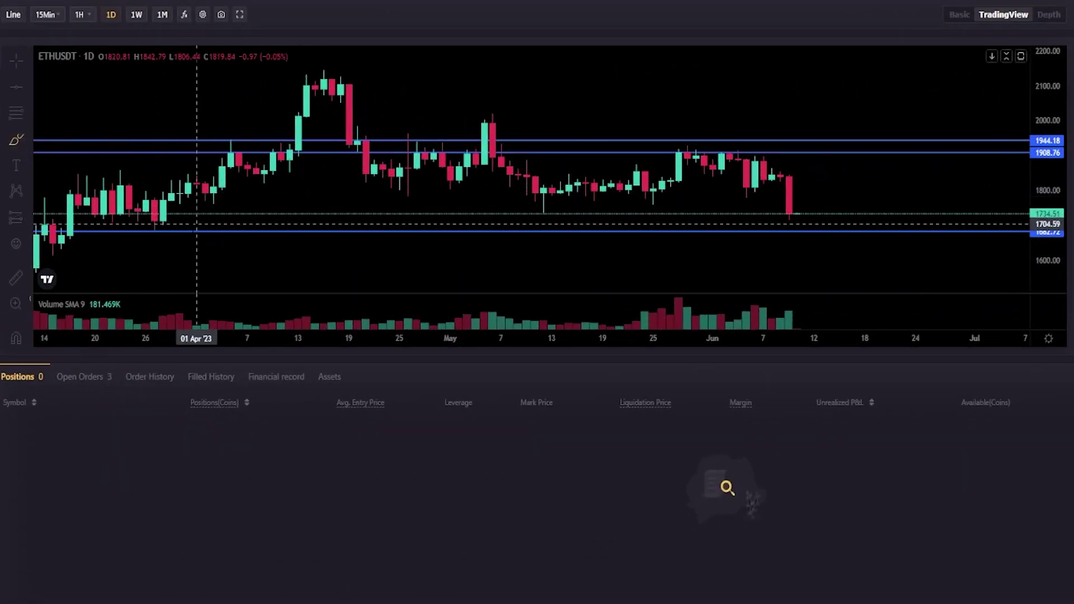
pyautogui.moveTo(171, 218); pyautogui.dragTo(159, 216)
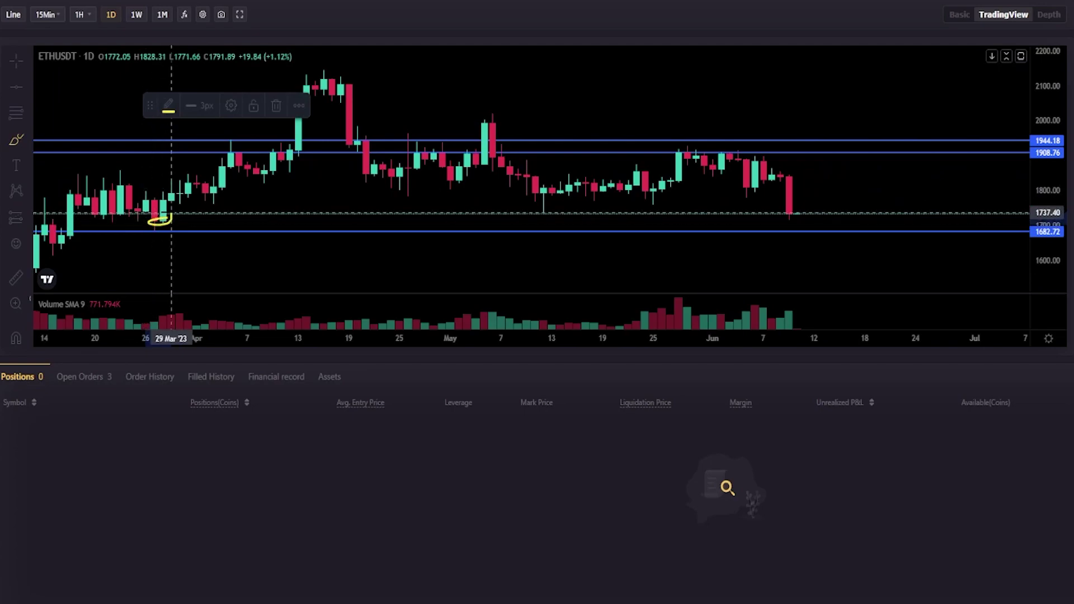
pyautogui.hotkey('ctrl', 'z')
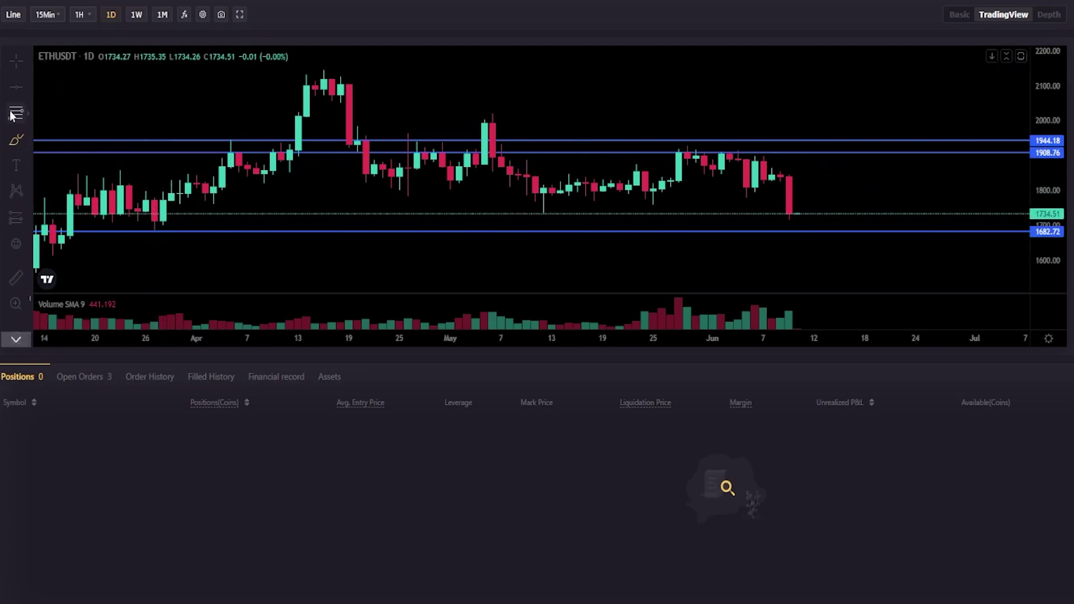
pyautogui.click(16, 87)
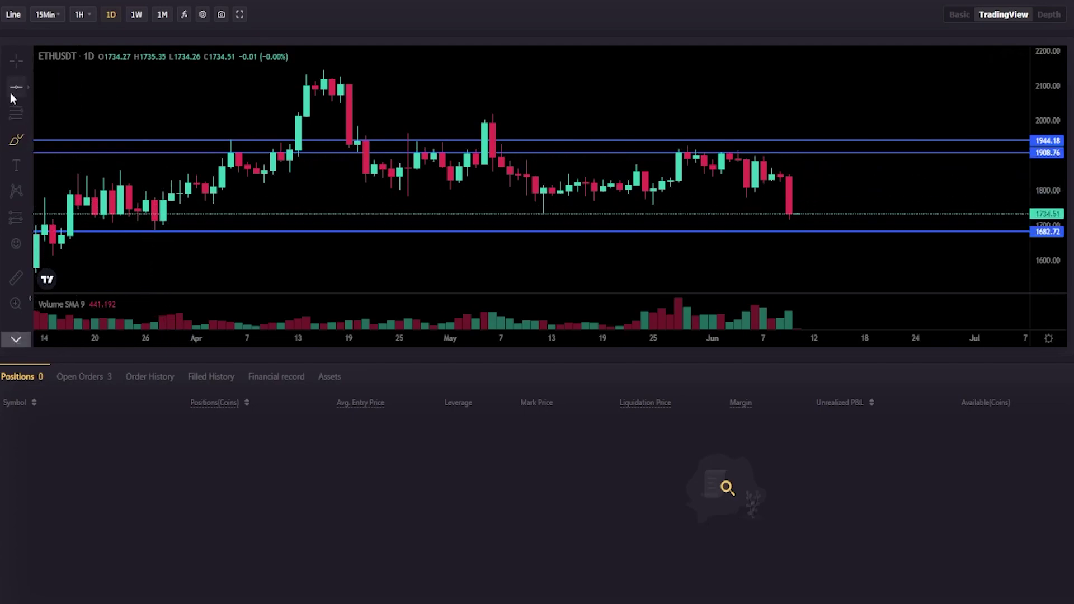
pyautogui.click(171, 222)
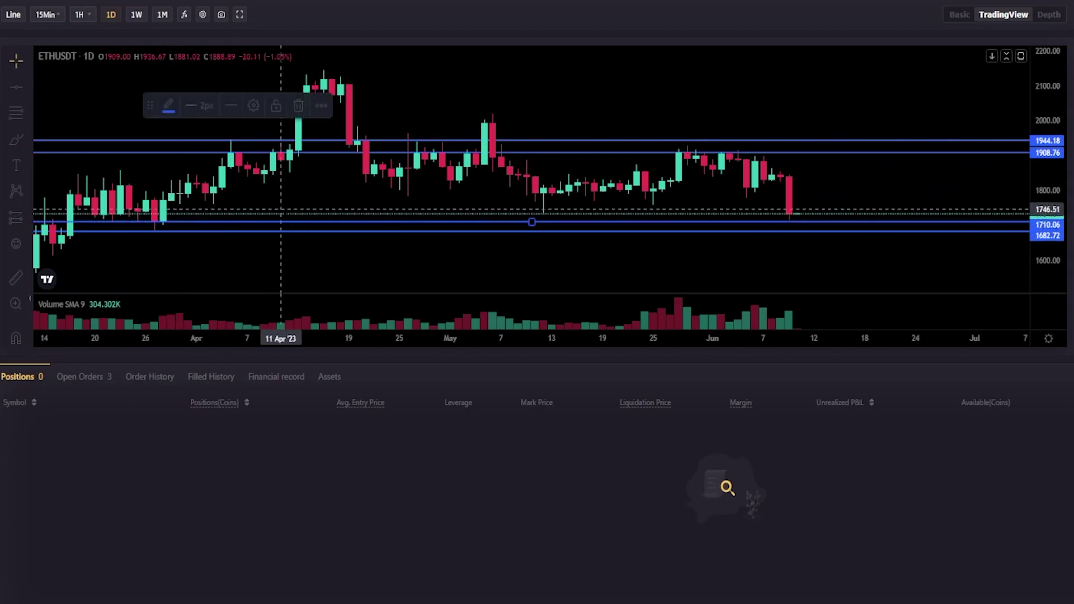
pyautogui.rightClick(283, 104)
pyautogui.click(259, 212)
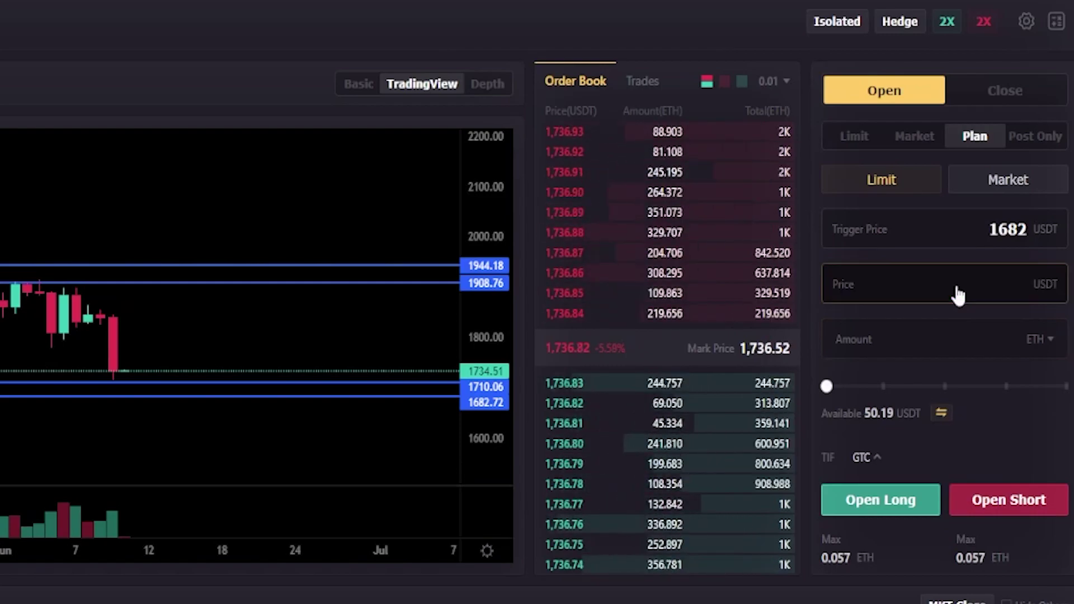
# Enter price 1710 and amount 0.01 ETH, then submit it as Open Short
pyautogui.write('1710')
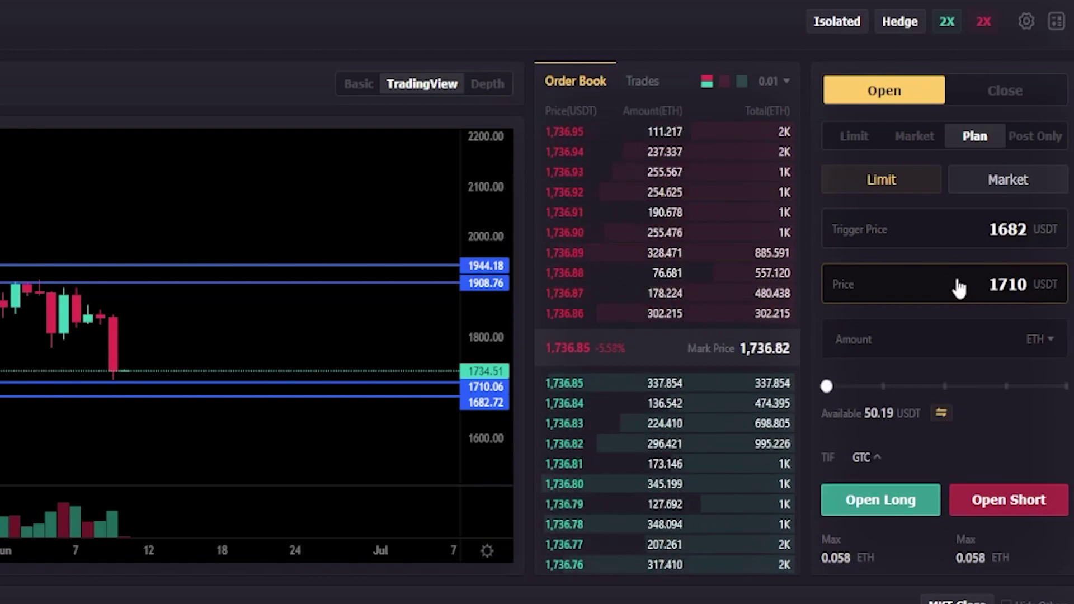
pyautogui.click(894, 339)
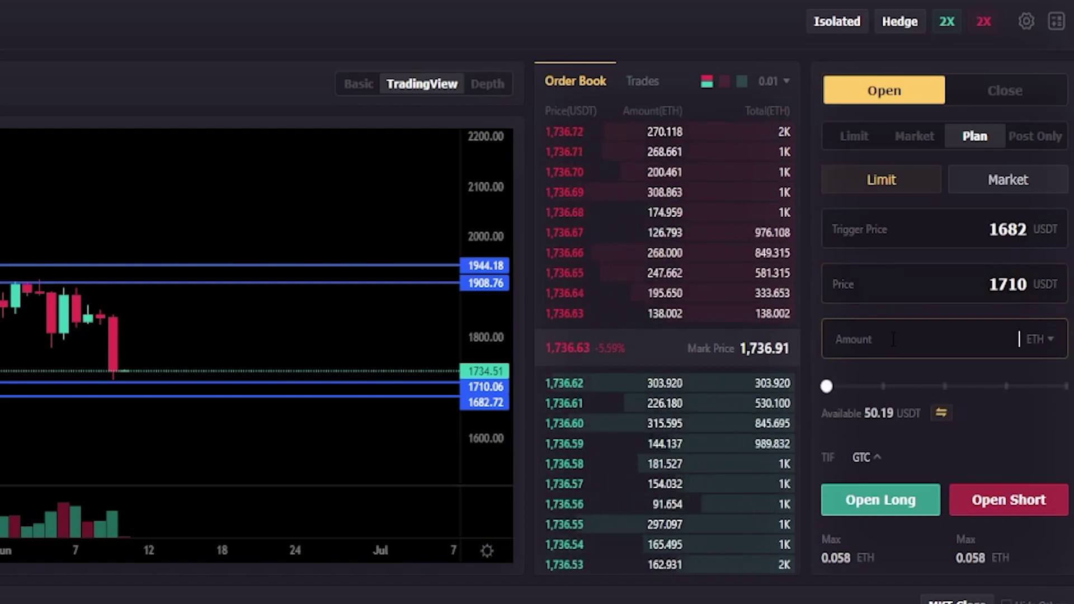
pyautogui.write('0.01')
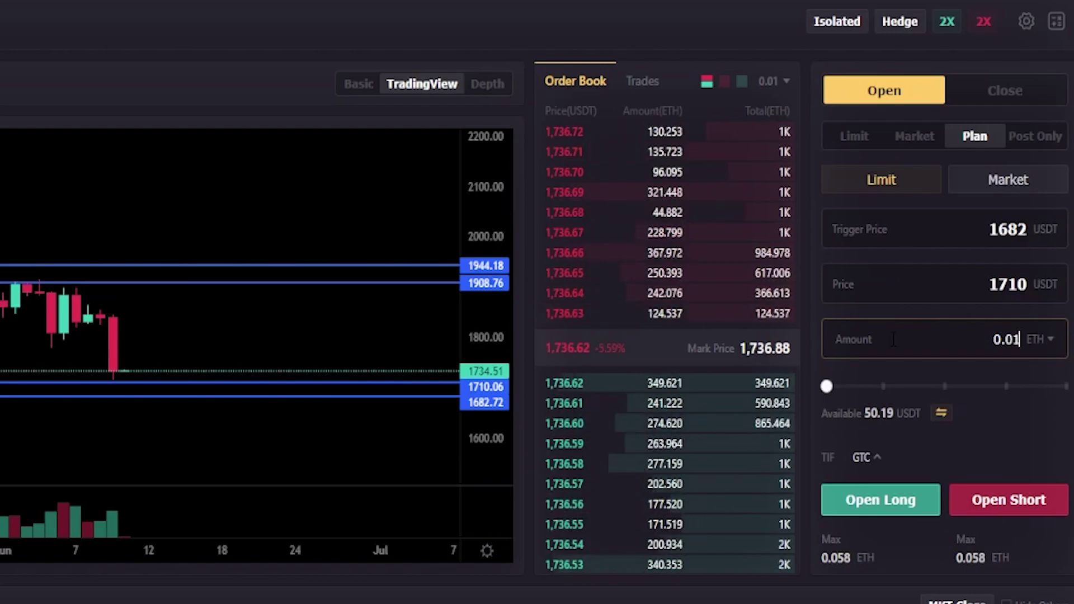
pyautogui.click(992, 507)
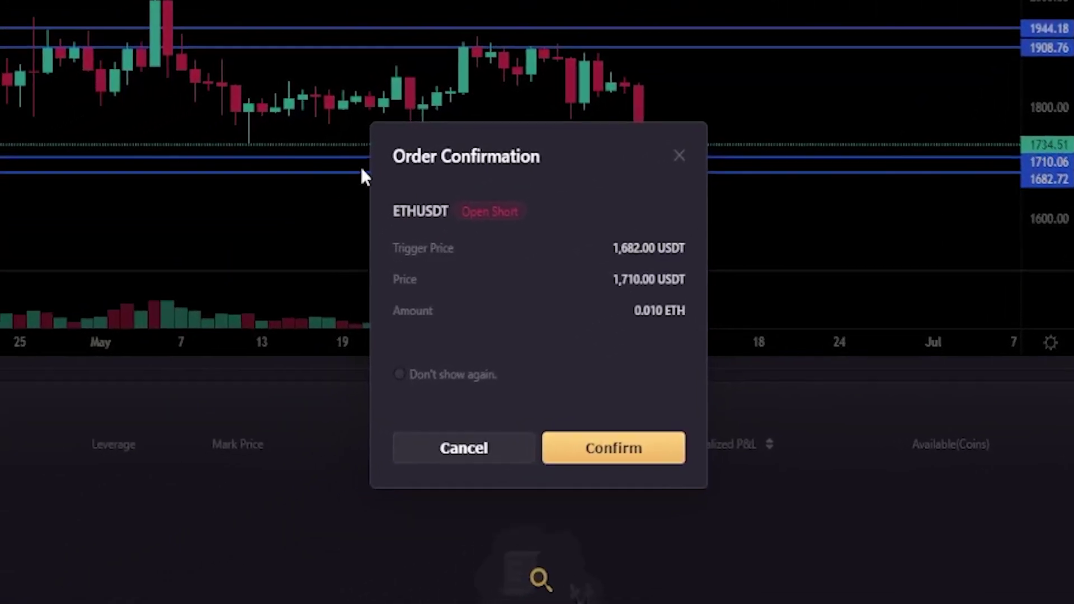
# Review the short plan order's confirmation and trigger price, then confirm it
pyautogui.moveTo(391, 157); pyautogui.dragTo(510, 156)
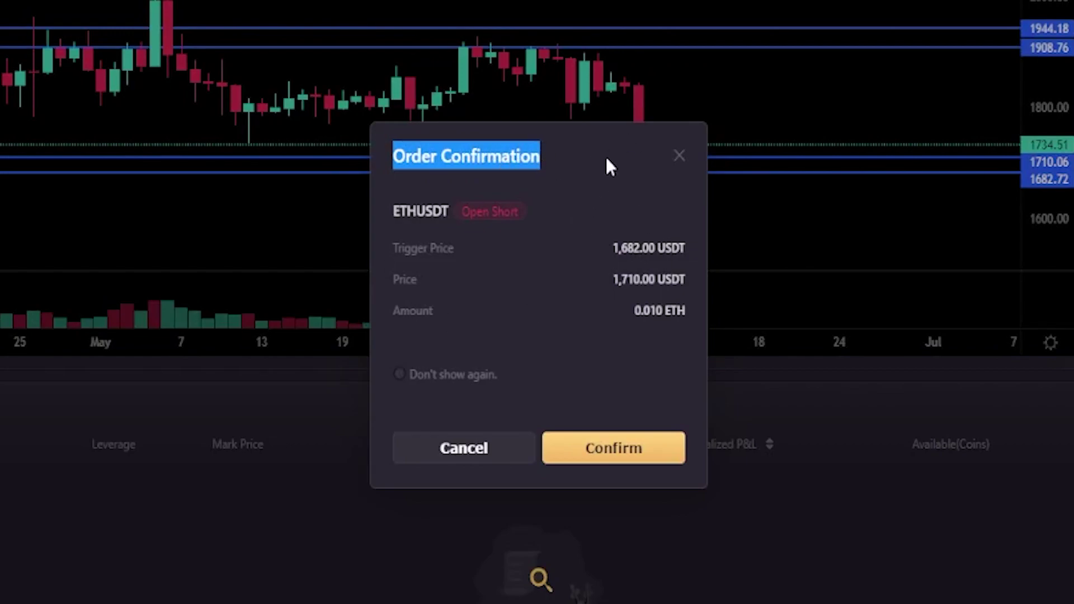
pyautogui.moveTo(392, 248); pyautogui.dragTo(404, 248)
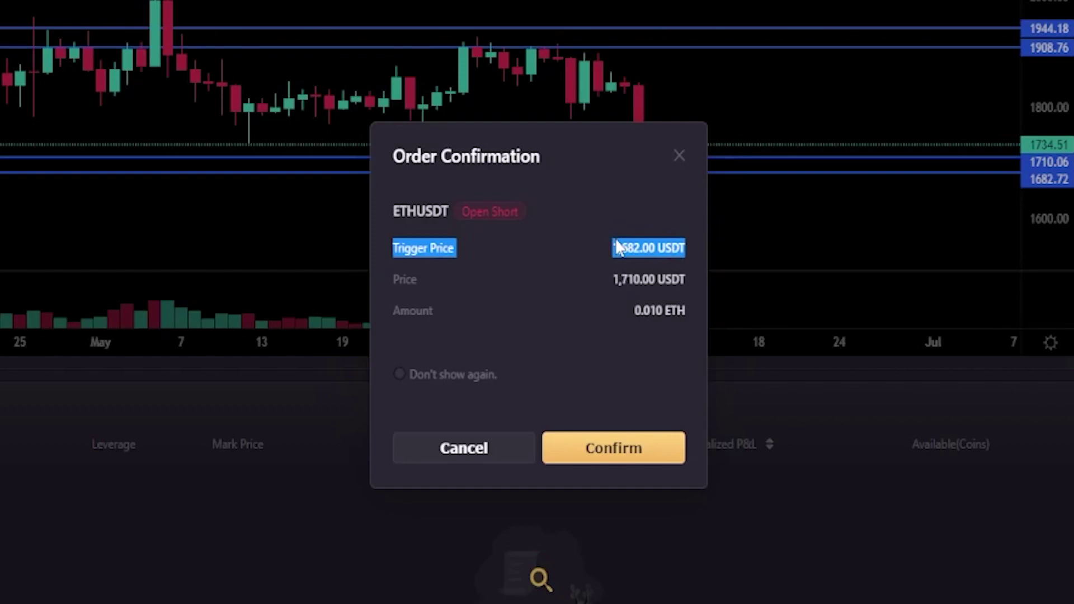
pyautogui.click(615, 283)
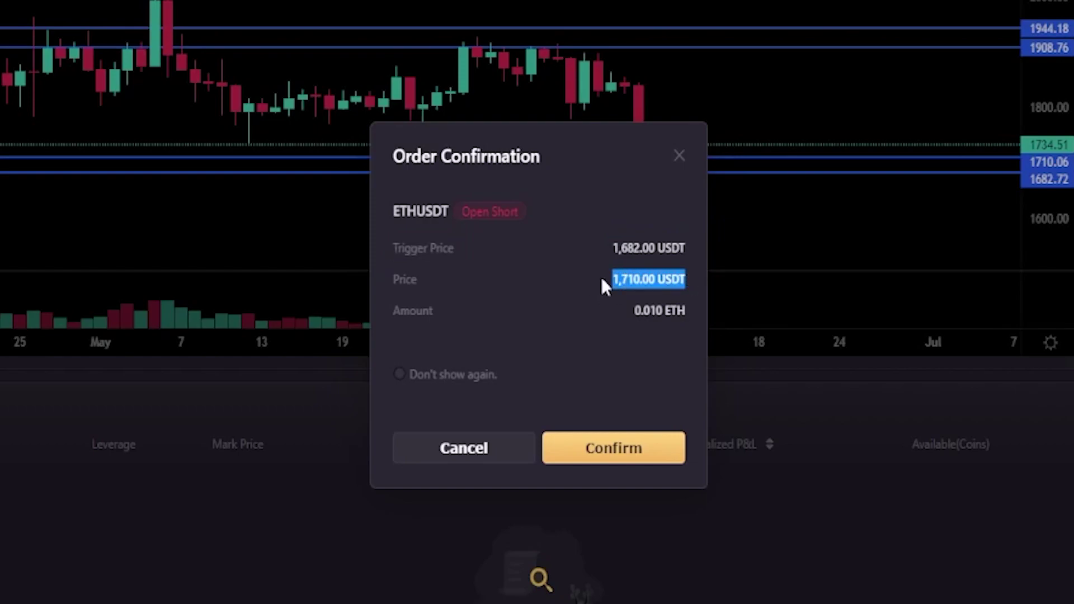
pyautogui.click(597, 452)
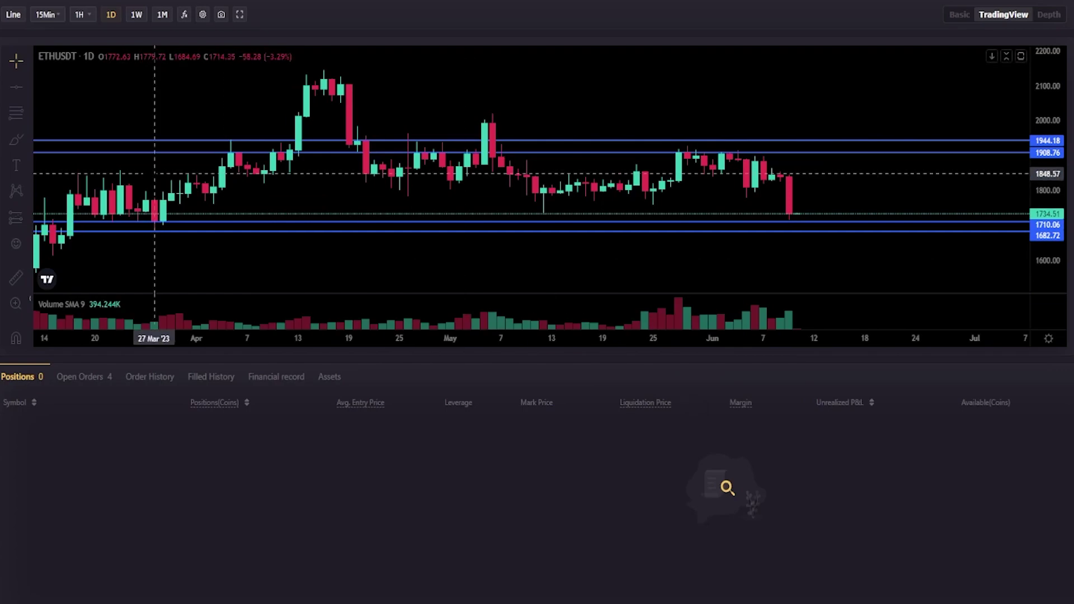
pyautogui.click(16, 140)
pyautogui.moveTo(797, 213)
pyautogui.mouseDown()
pyautogui.moveTo(815, 228)
pyautogui.moveTo(801, 235)
pyautogui.moveTo(821, 231)
pyautogui.mouseUp()
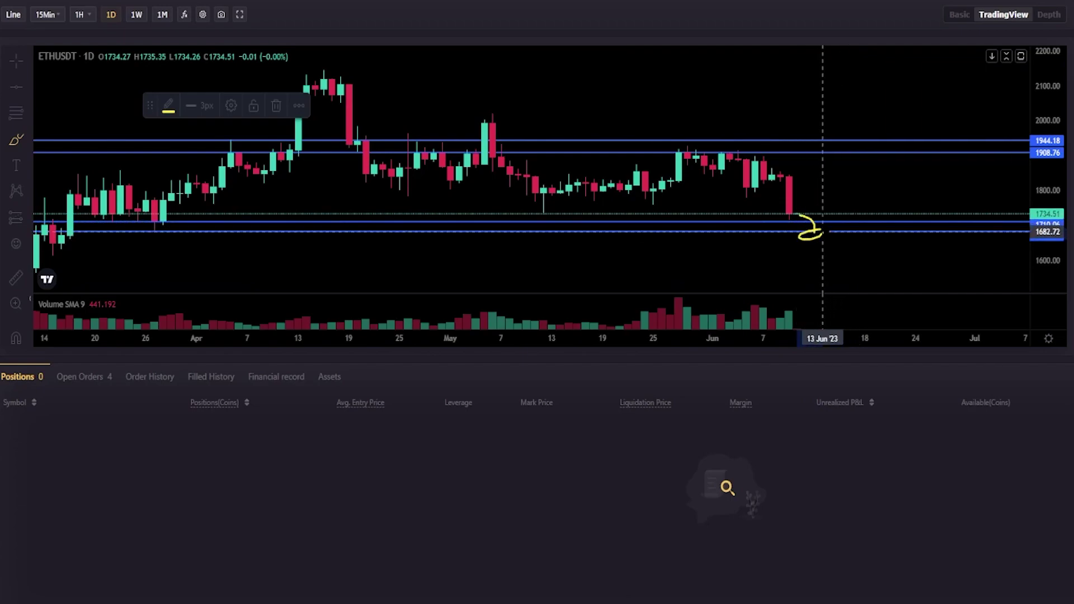
pyautogui.hotkey('ctrl', 'z')
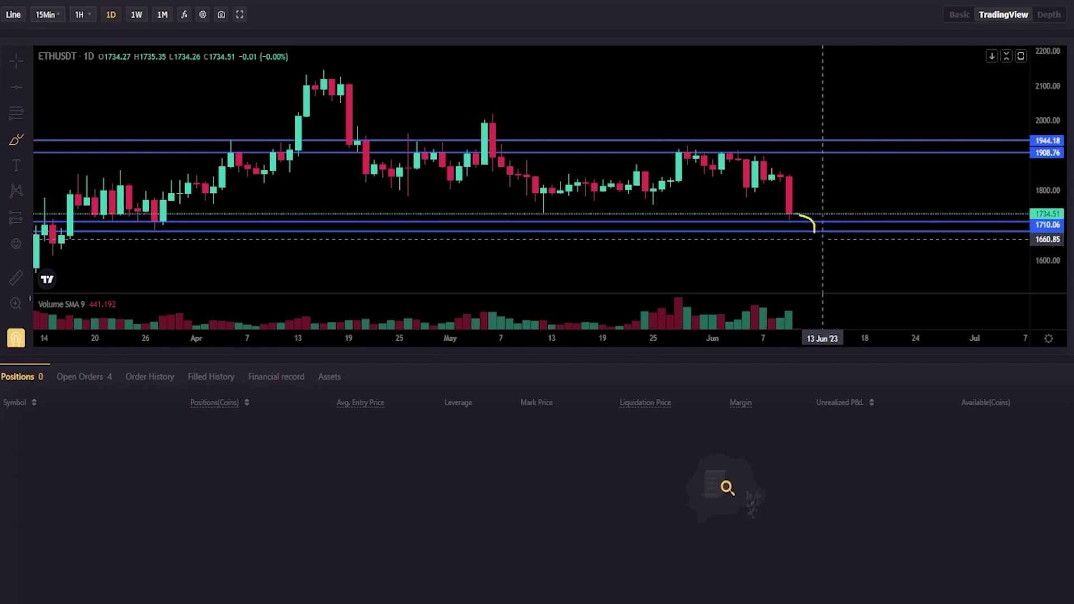
pyautogui.moveTo(845, 216)
pyautogui.mouseDown()
pyautogui.moveTo(832, 222)
pyautogui.moveTo(857, 216)
pyautogui.mouseUp()
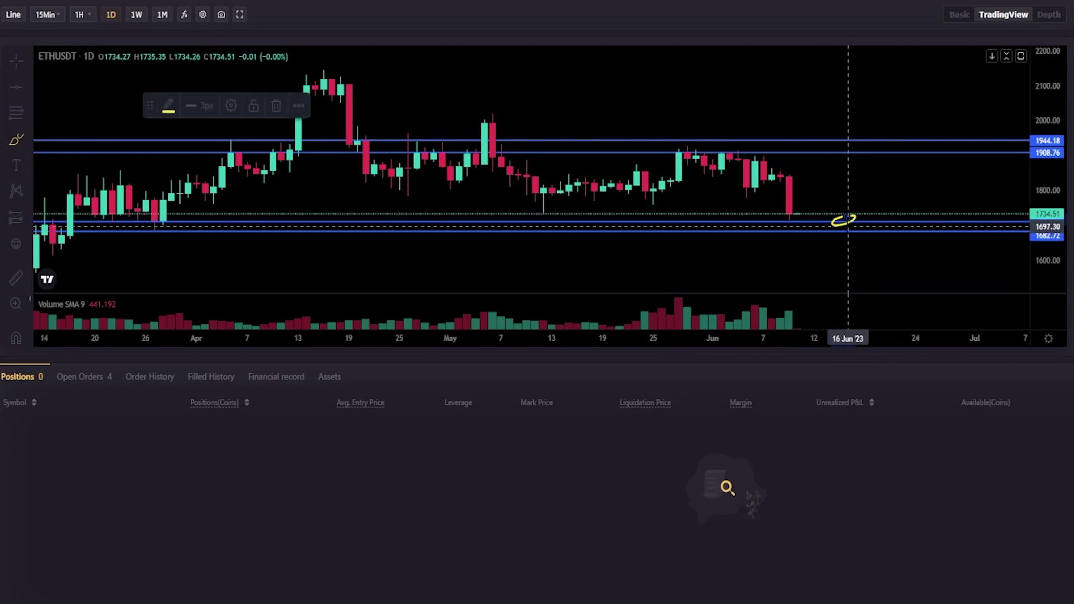
pyautogui.hotkey('ctrl', 'z')
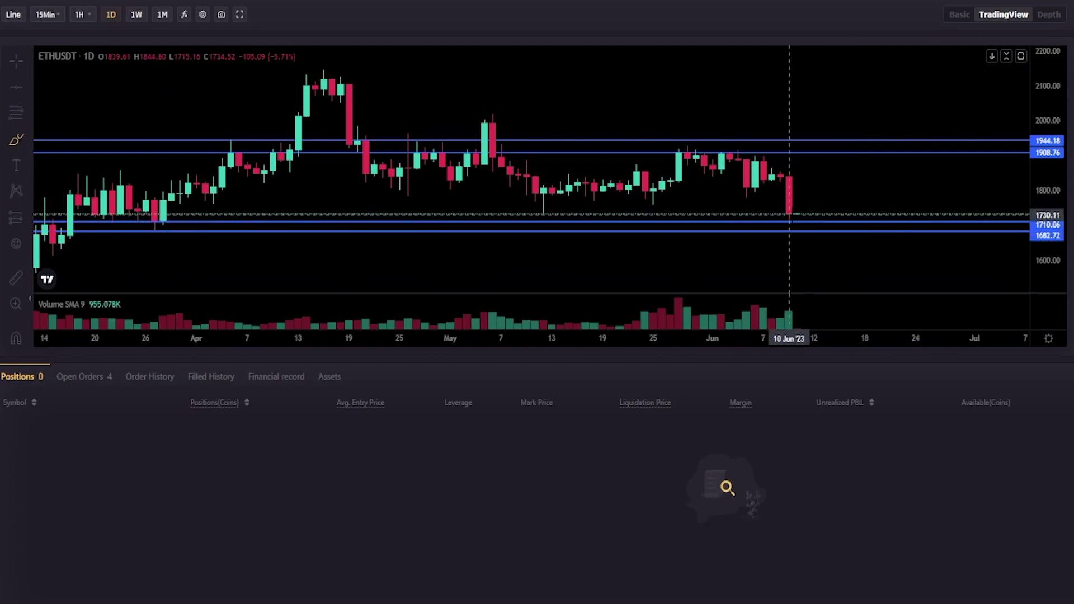
pyautogui.moveTo(788, 214); pyautogui.dragTo(805, 213)
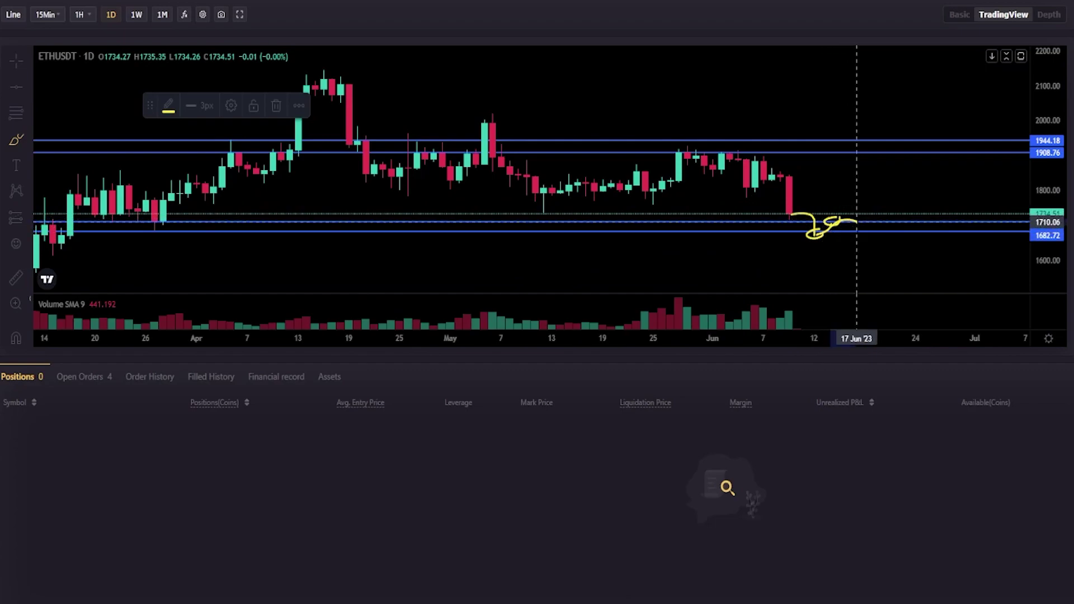
pyautogui.moveTo(857, 222); pyautogui.dragTo(874, 281)
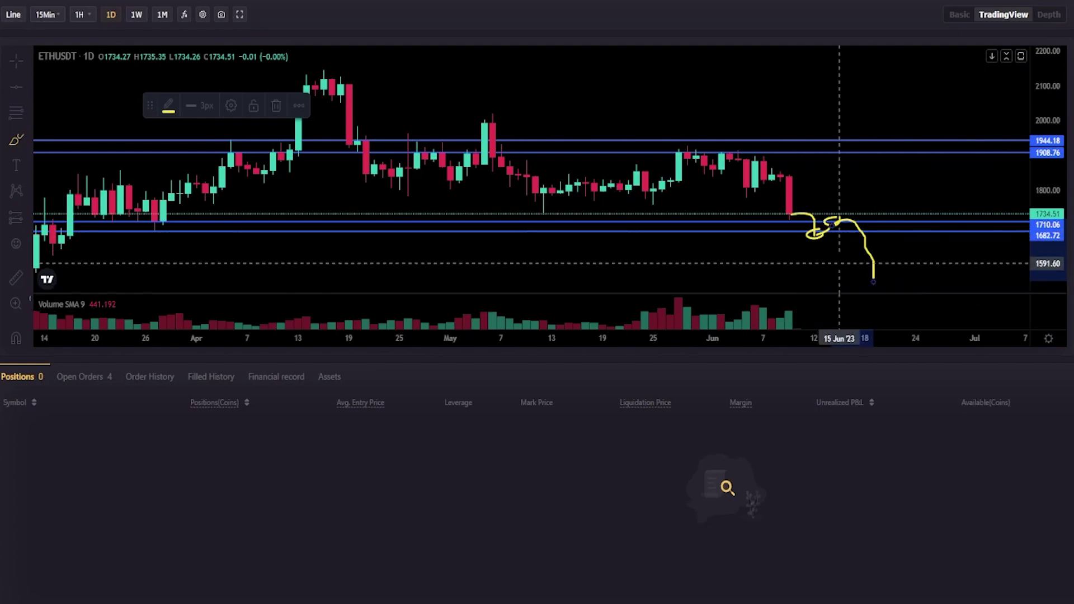
pyautogui.hotkey('ctrl', 'z')
pyautogui.hotkey('ctrl', 'z')
pyautogui.hotkey('ctrl', 'z')
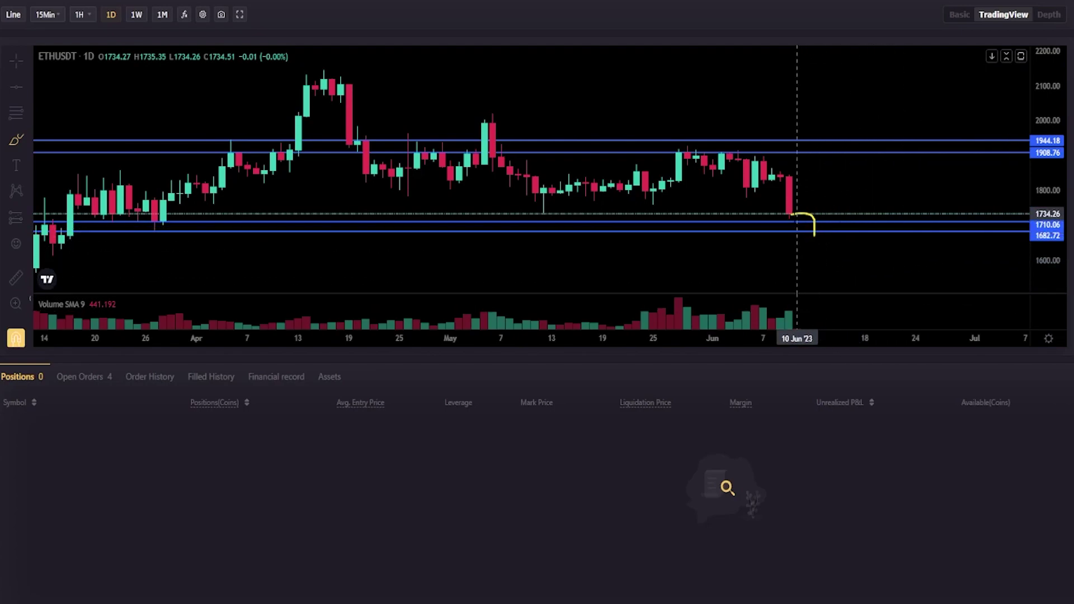
pyautogui.moveTo(822, 231)
pyautogui.mouseDown()
pyautogui.moveTo(806, 228)
pyautogui.moveTo(848, 221)
pyautogui.moveTo(882, 182)
pyautogui.mouseUp()
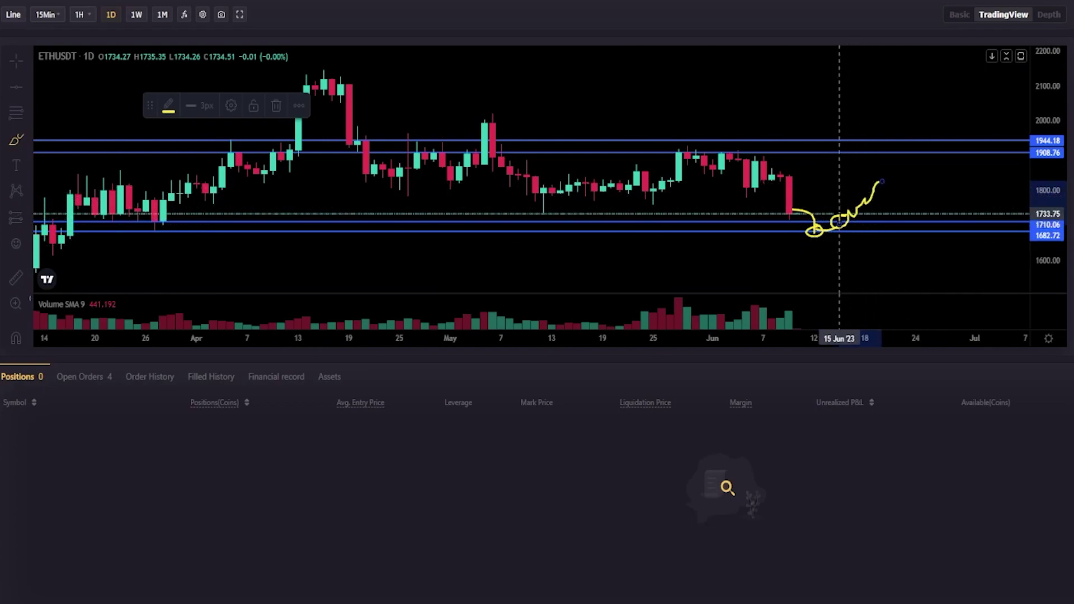
pyautogui.hotkey('ctrl', 'z')
pyautogui.hotkey('ctrl', 'z')
pyautogui.hotkey('ctrl', 'z')
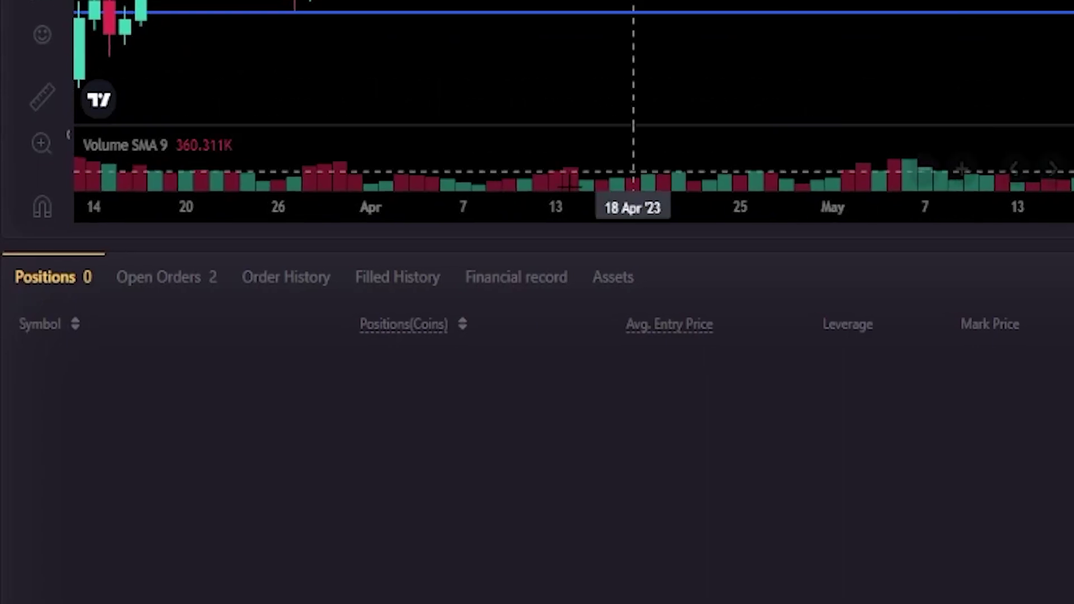
# List open orders and highlight the long order's 1,944 trigger and 1,908.00 order price
pyautogui.click(157, 288)
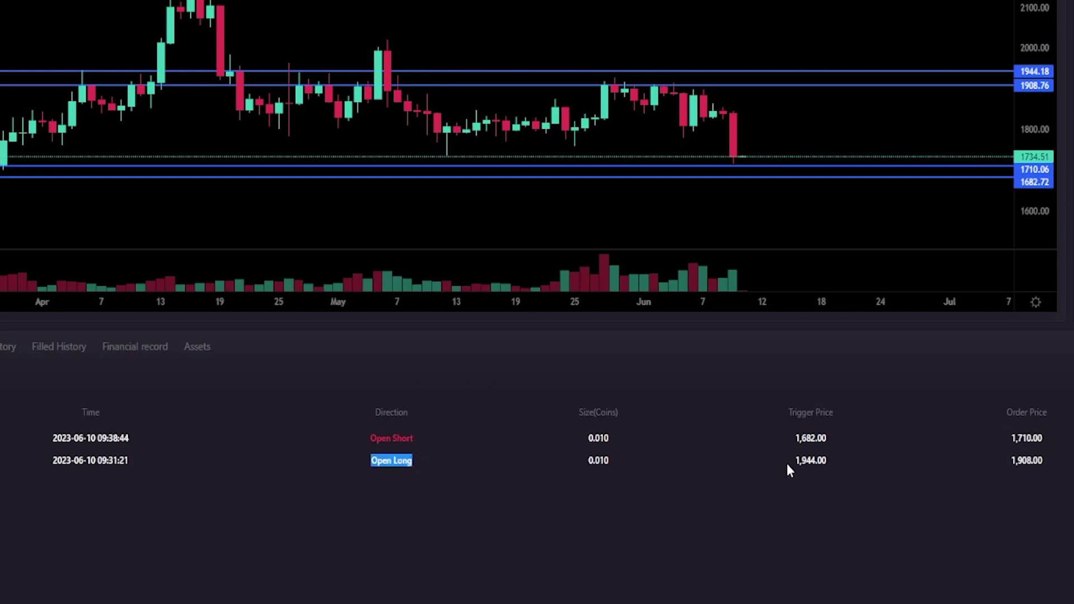
pyautogui.moveTo(795, 460); pyautogui.dragTo(825, 460)
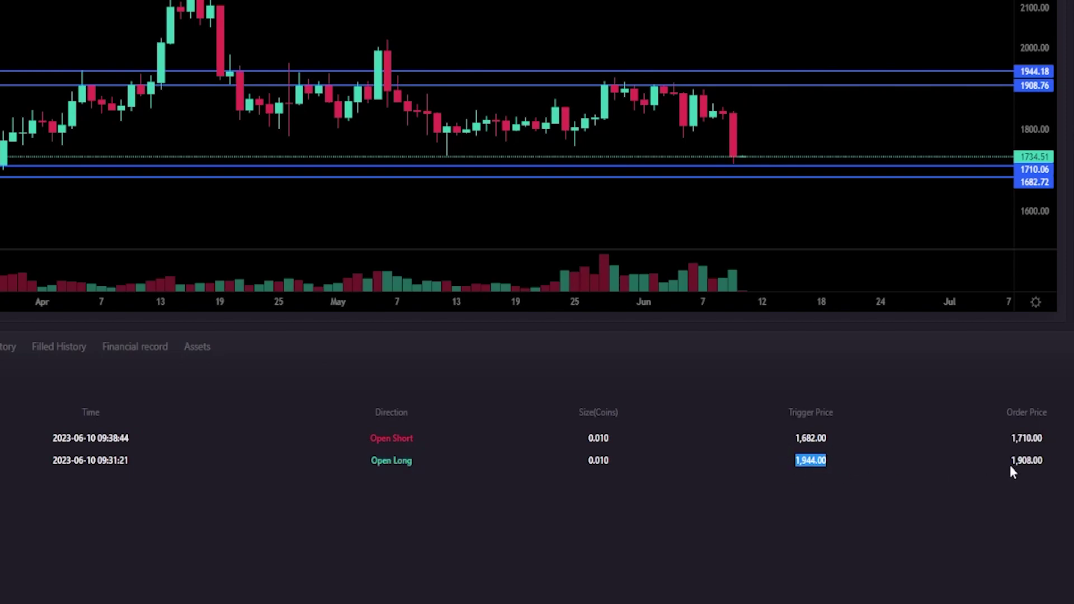
pyautogui.moveTo(1009, 461); pyautogui.dragTo(1051, 460)
pyautogui.click(918, 453)
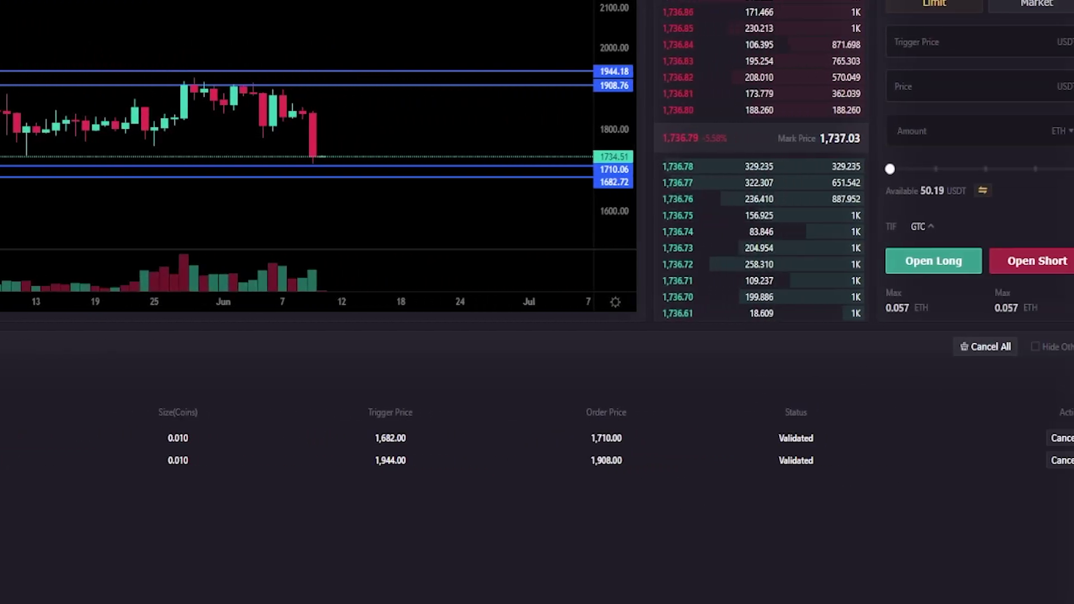
# Cancel the Open Long order, then the Open Short order, confirming each removal
pyautogui.click(1062, 459)
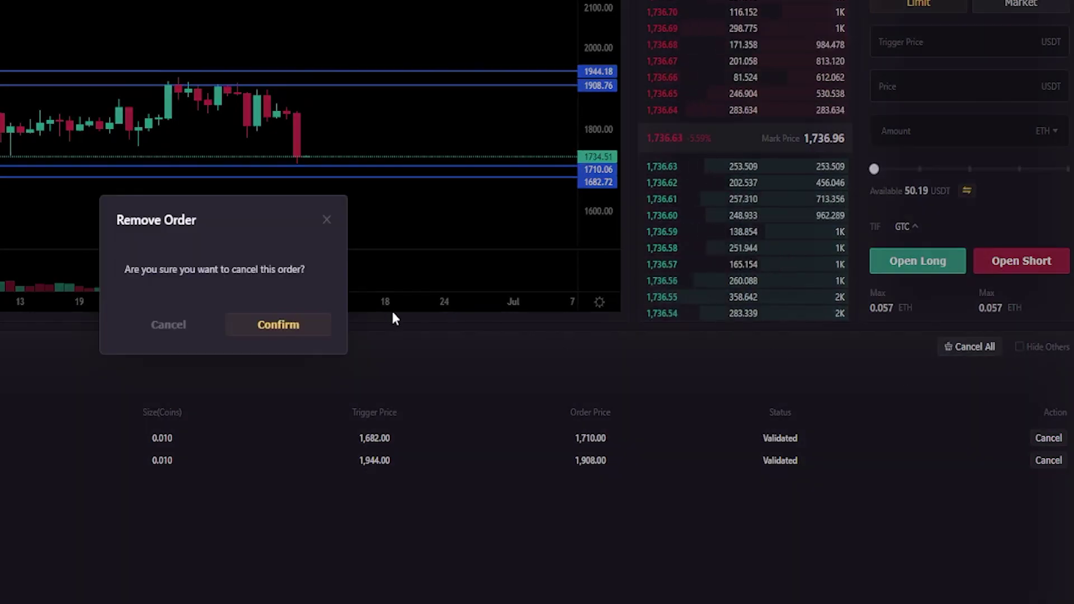
pyautogui.click(278, 326)
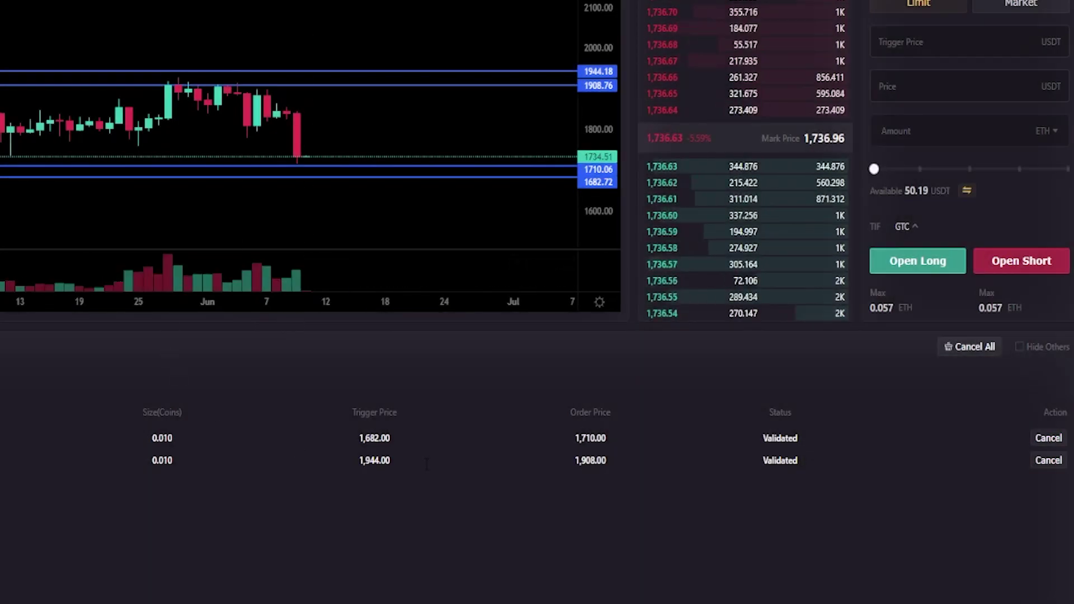
pyautogui.click(1048, 439)
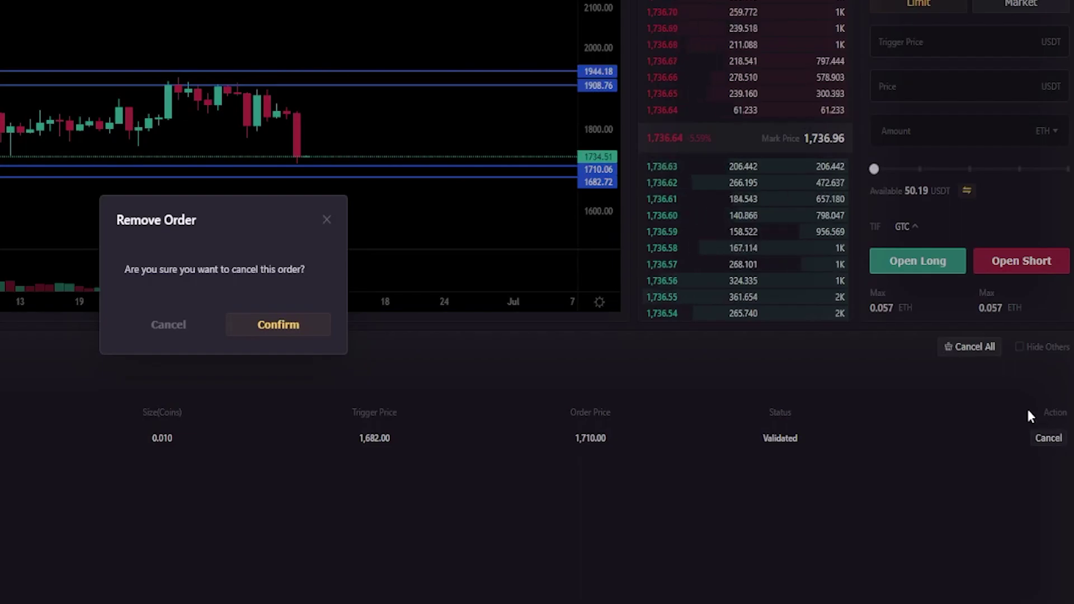
pyautogui.click(310, 326)
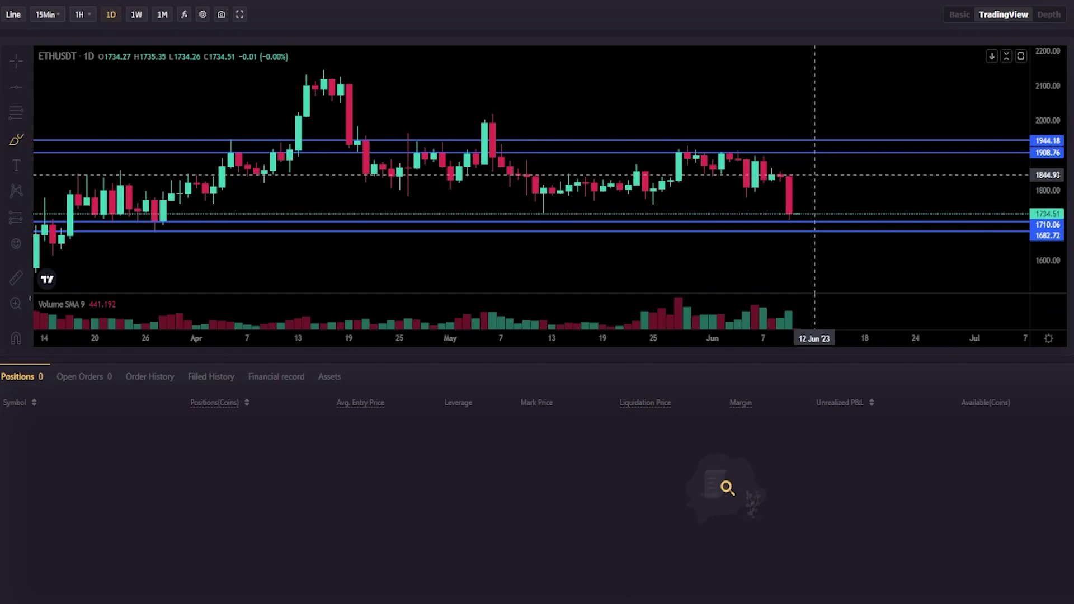
pyautogui.click(822, 132)
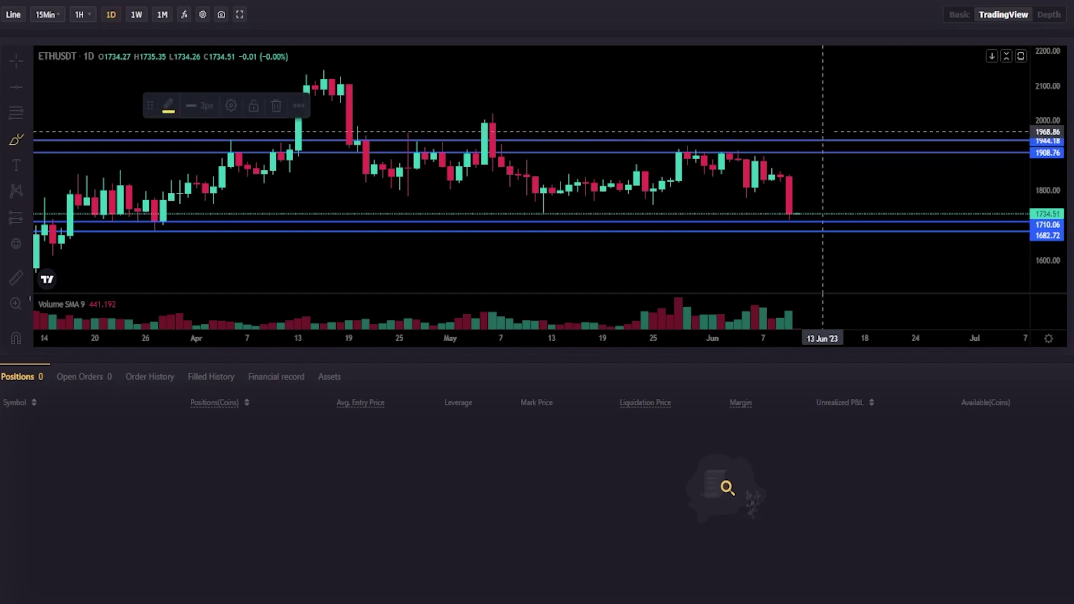
pyautogui.moveTo(822, 131)
pyautogui.mouseDown()
pyautogui.moveTo(793, 139)
pyautogui.moveTo(821, 132)
pyautogui.mouseUp()
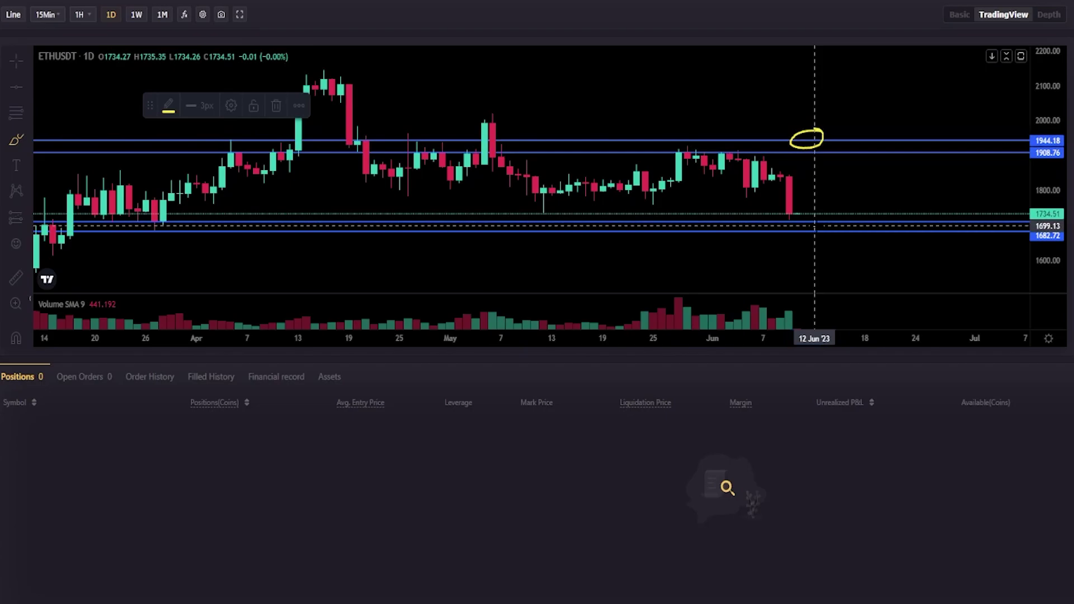
pyautogui.moveTo(814, 225)
pyautogui.mouseDown()
pyautogui.moveTo(795, 229)
pyautogui.moveTo(814, 233)
pyautogui.mouseUp()
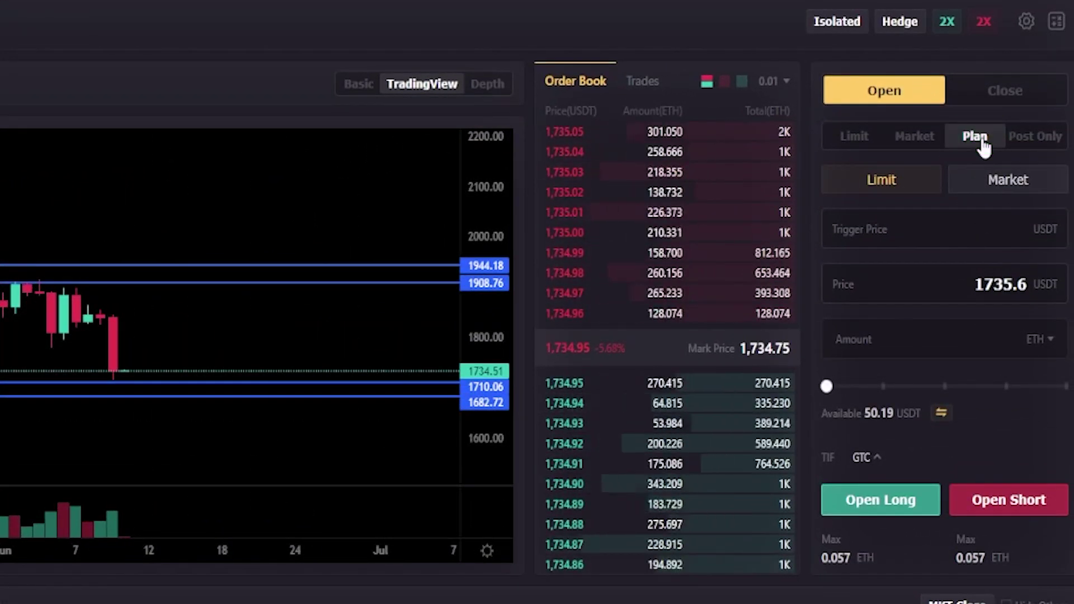
# Set the plan order to Market with a 1944 trigger price and 0.01 ETH amount
pyautogui.click(996, 186)
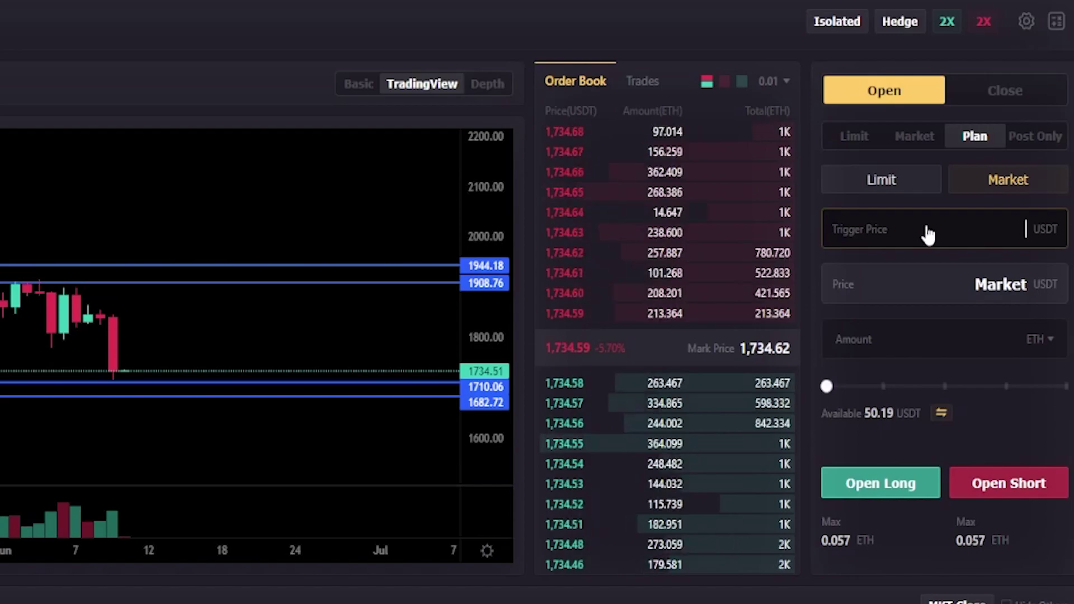
pyautogui.write('44')
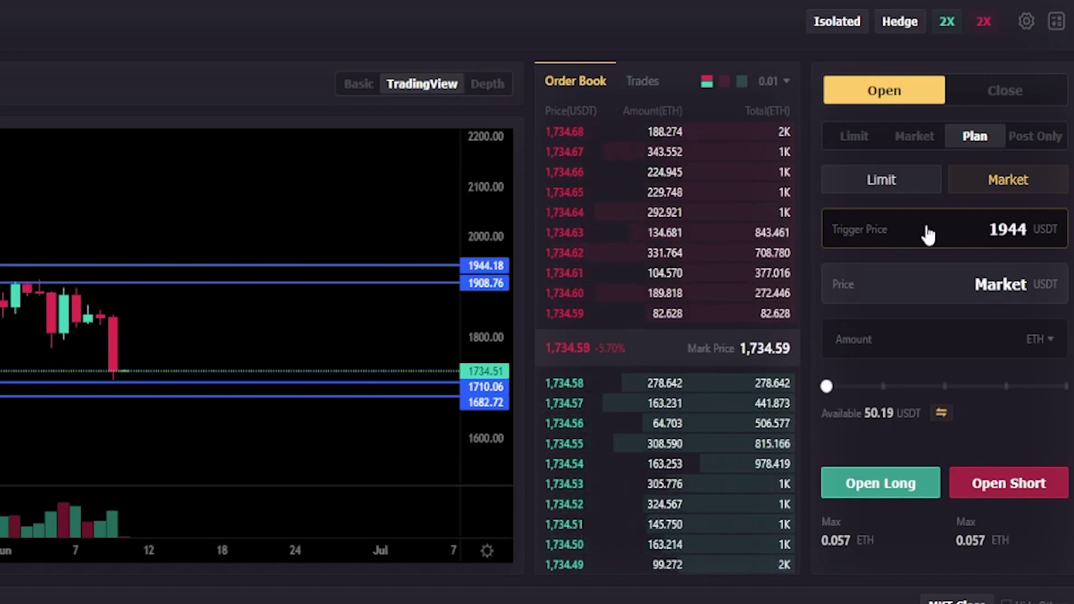
pyautogui.click(895, 340)
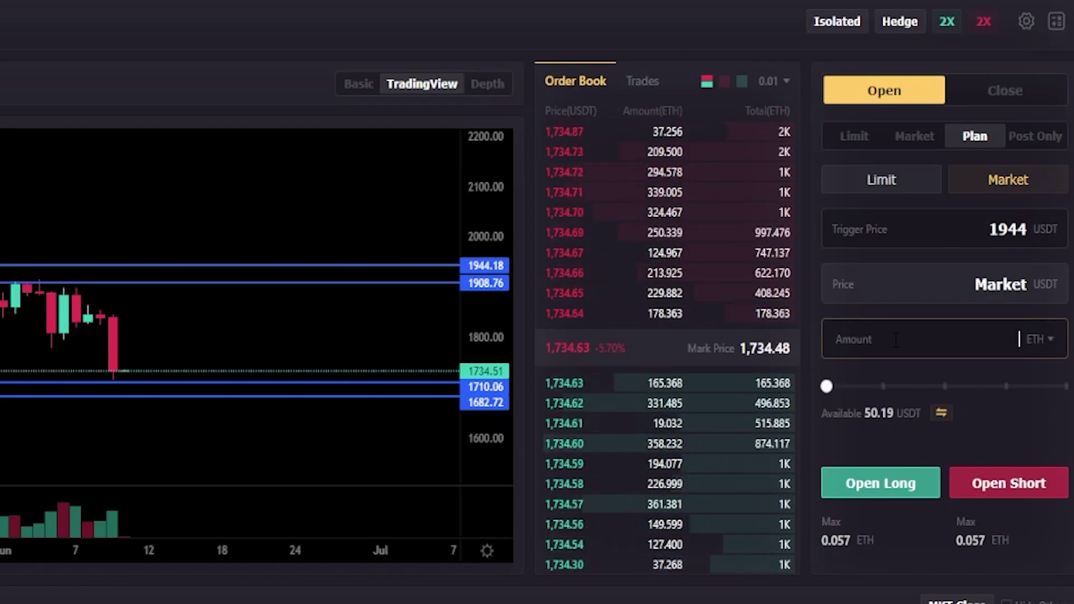
pyautogui.write('0.01')
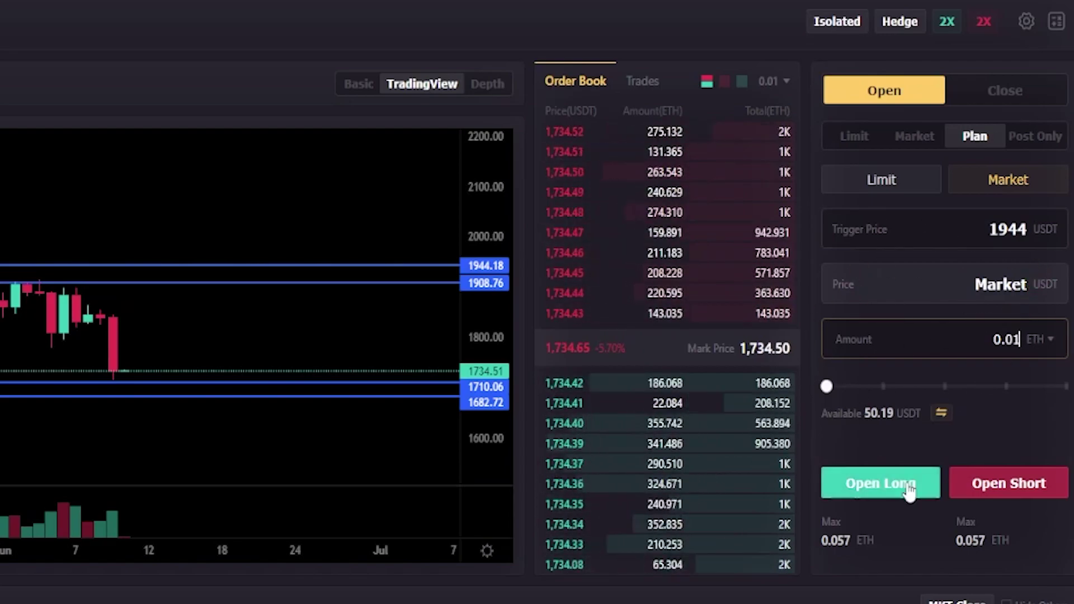
# Submit the Open Long, review its 1,944.00 USDT trigger, and confirm the order
pyautogui.click(890, 492)
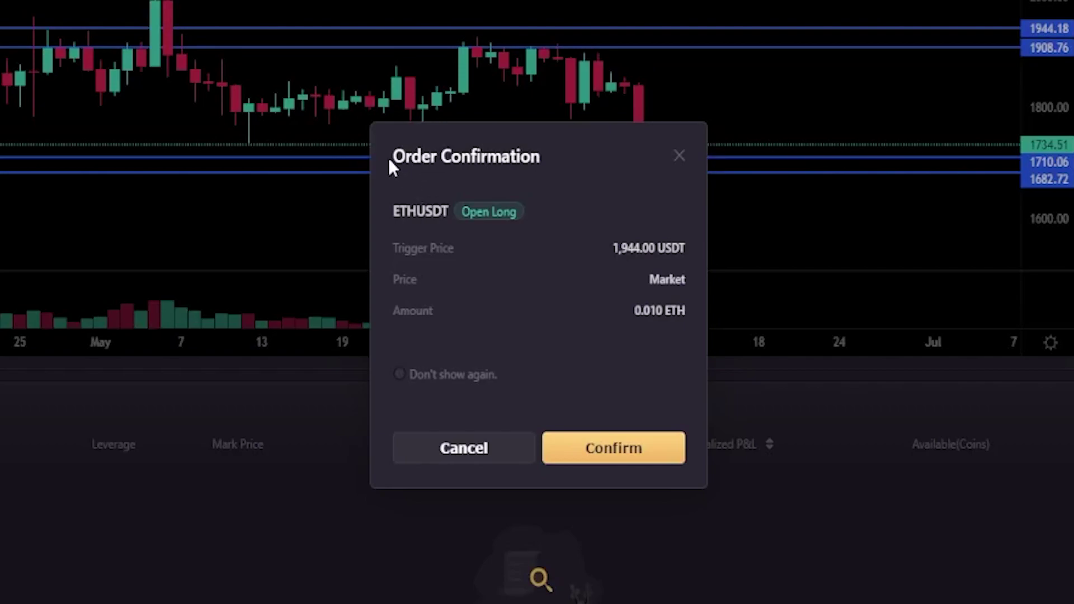
pyautogui.moveTo(389, 167); pyautogui.dragTo(521, 157)
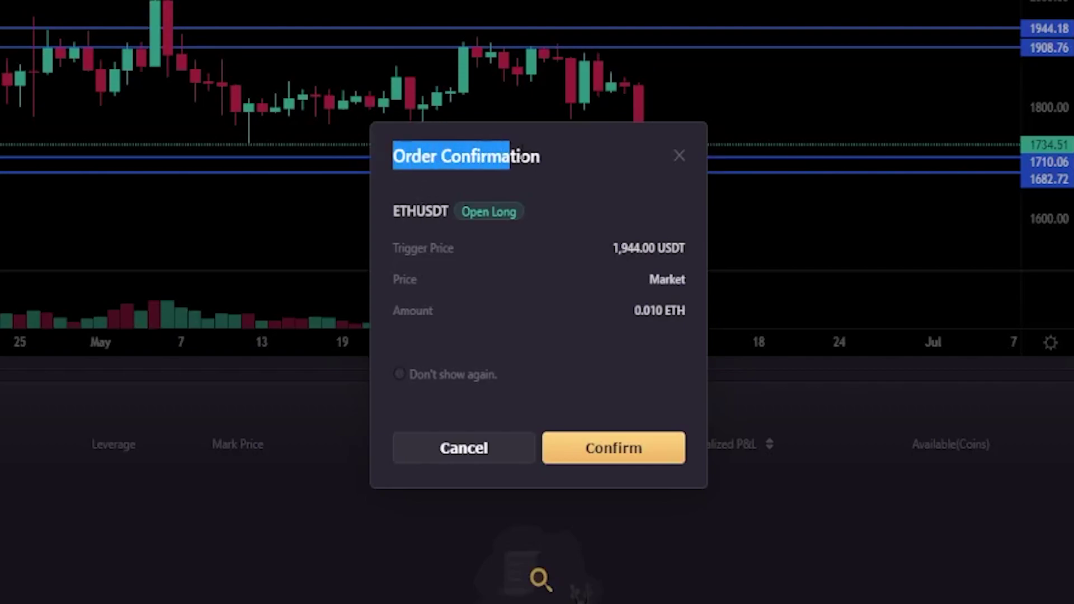
pyautogui.click(585, 162)
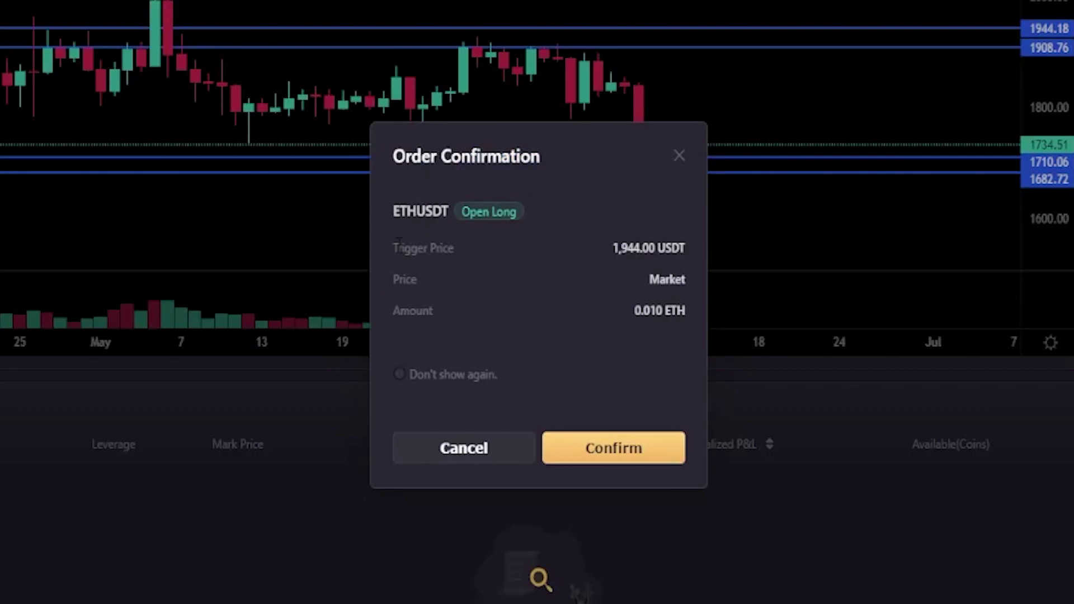
pyautogui.moveTo(385, 245); pyautogui.dragTo(490, 251)
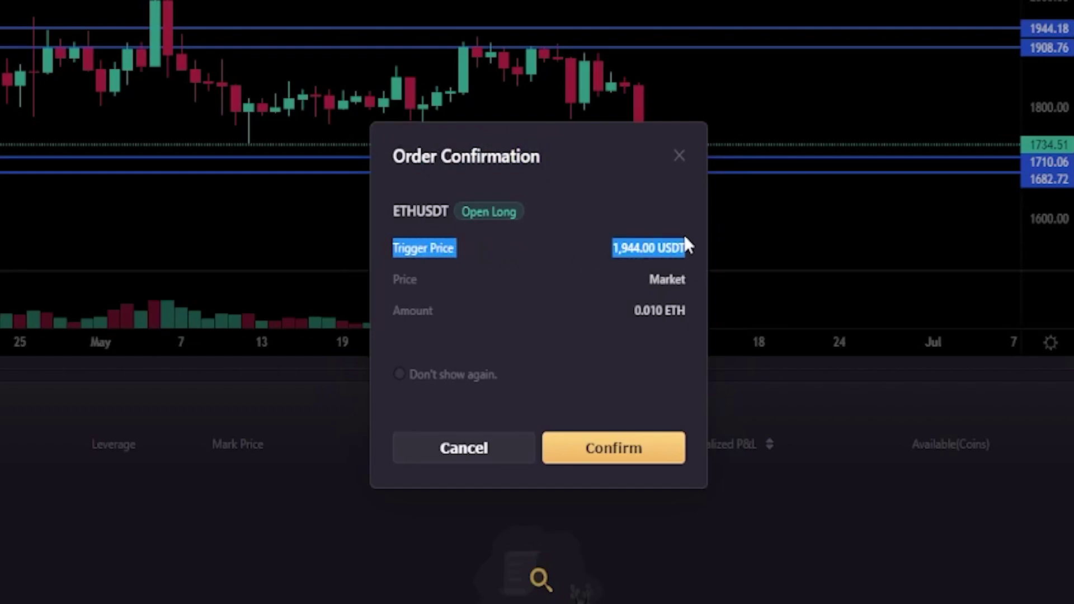
pyautogui.click(596, 274)
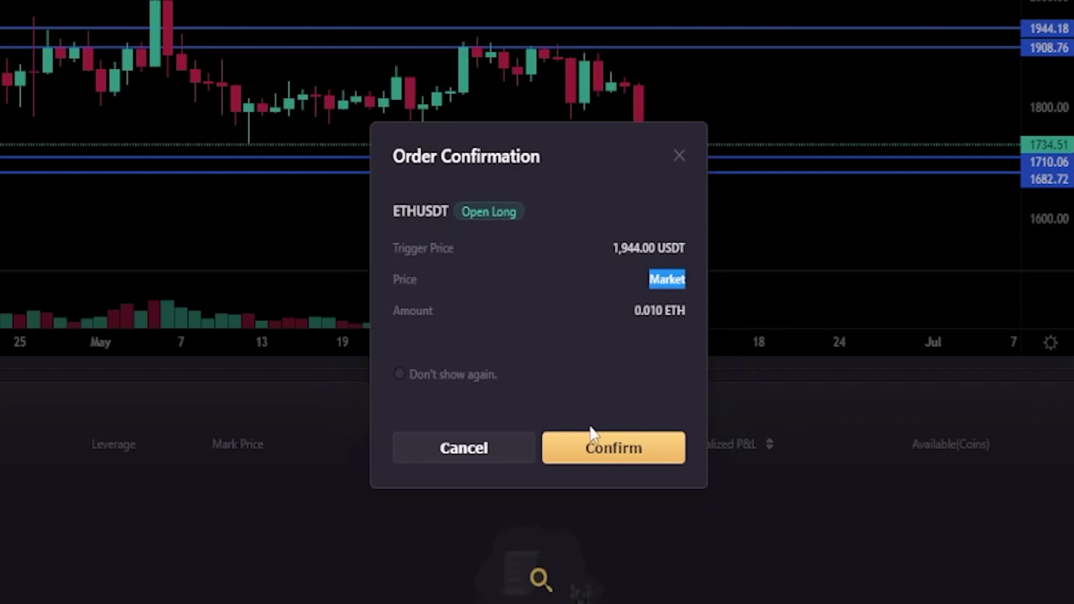
pyautogui.click(598, 445)
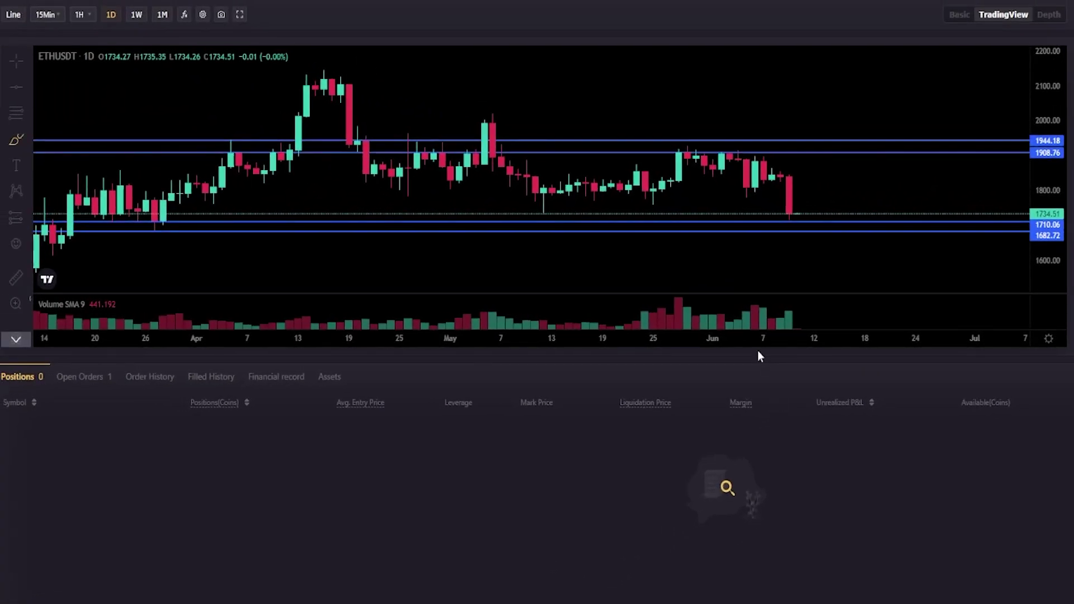
pyautogui.moveTo(797, 214)
pyautogui.mouseDown()
pyautogui.moveTo(824, 208)
pyautogui.moveTo(844, 175)
pyautogui.moveTo(851, 124)
pyautogui.mouseUp()
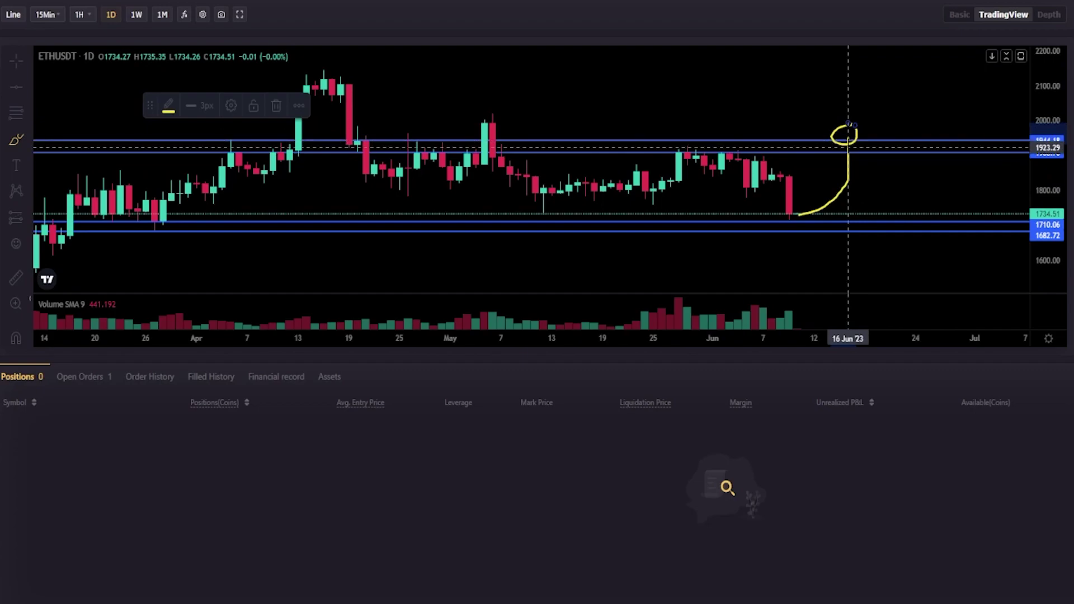
pyautogui.moveTo(848, 139); pyautogui.dragTo(890, 86)
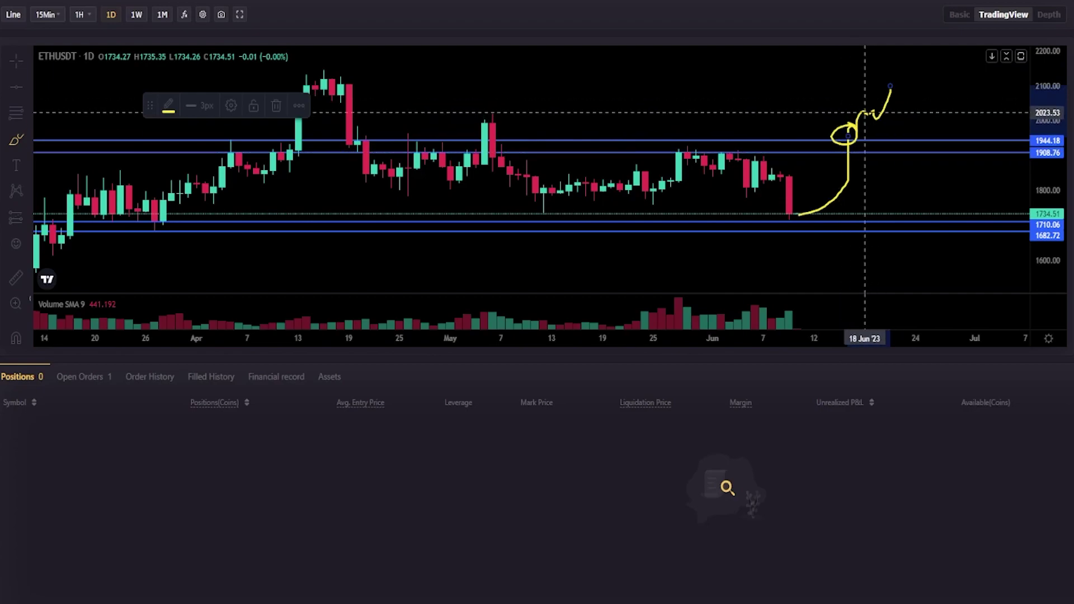
pyautogui.hotkey('ctrl', 'z')
pyautogui.hotkey('ctrl', 'z')
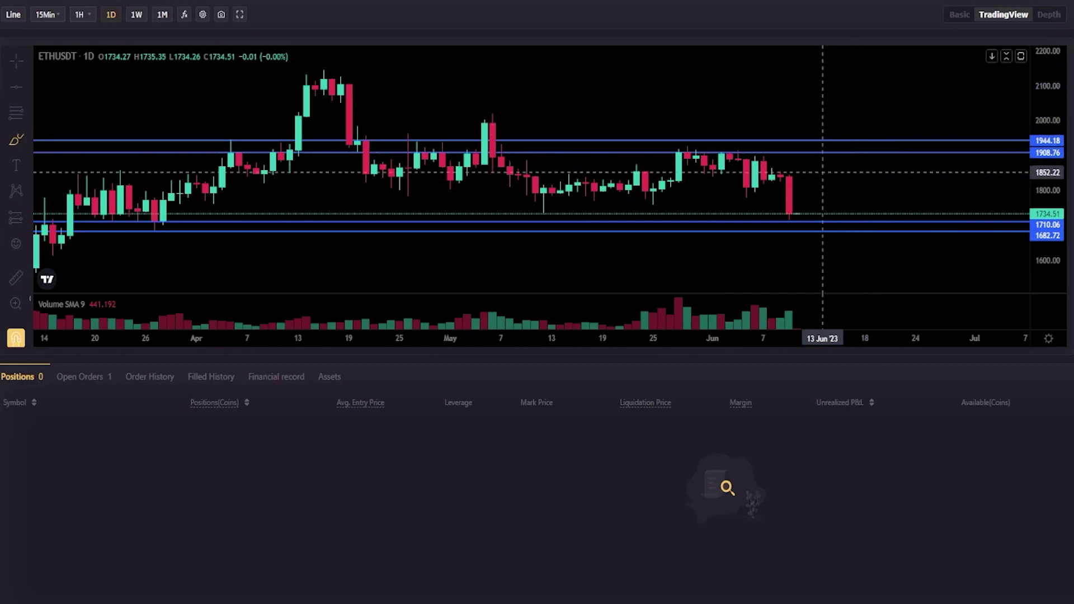
pyautogui.moveTo(790, 213)
pyautogui.mouseDown()
pyautogui.moveTo(832, 189)
pyautogui.moveTo(839, 137)
pyautogui.moveTo(868, 147)
pyautogui.moveTo(873, 184)
pyautogui.mouseUp()
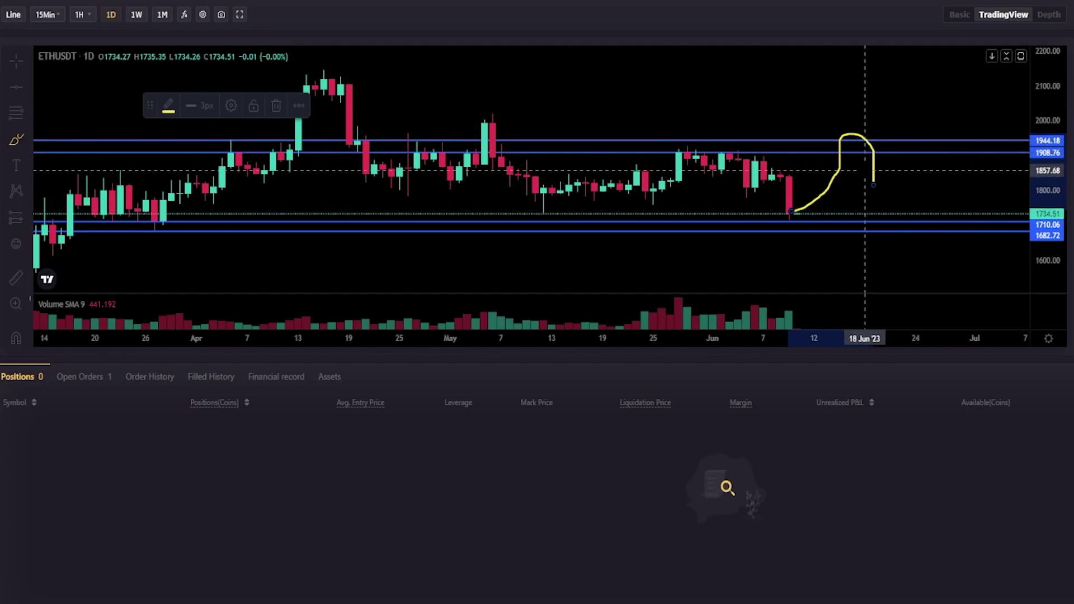
pyautogui.hotkey('ctrl', 'z')
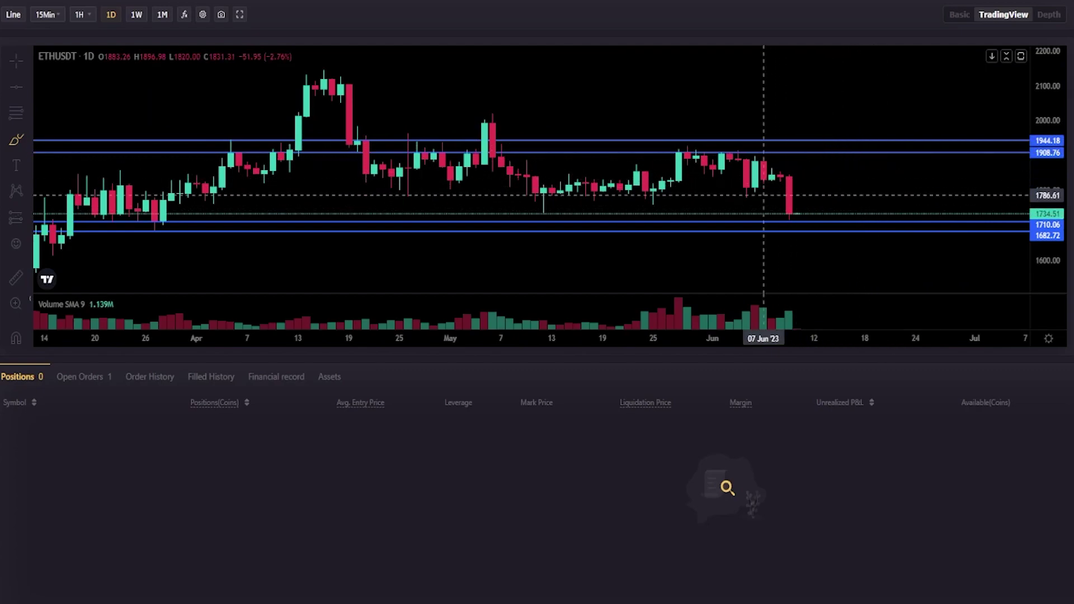
pyautogui.moveTo(812, 132)
pyautogui.mouseDown()
pyautogui.moveTo(803, 131)
pyautogui.moveTo(815, 128)
pyautogui.mouseUp()
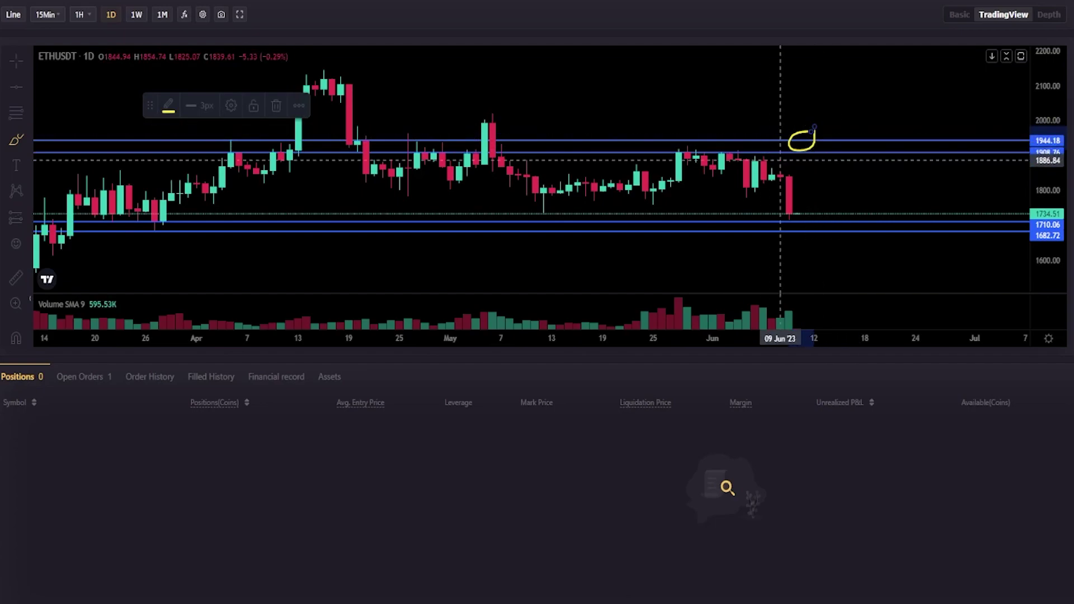
pyautogui.hotkey('ctrl', 'z')
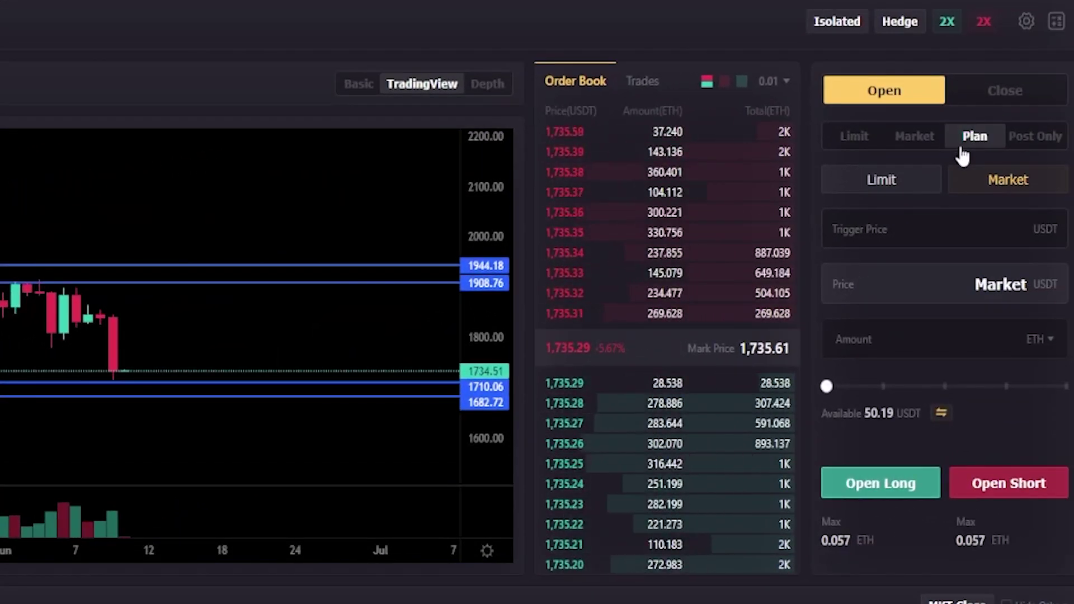
# Enter trigger price 1682 and amount 0.01 ETH, then submit as Open Short
pyautogui.click(922, 234)
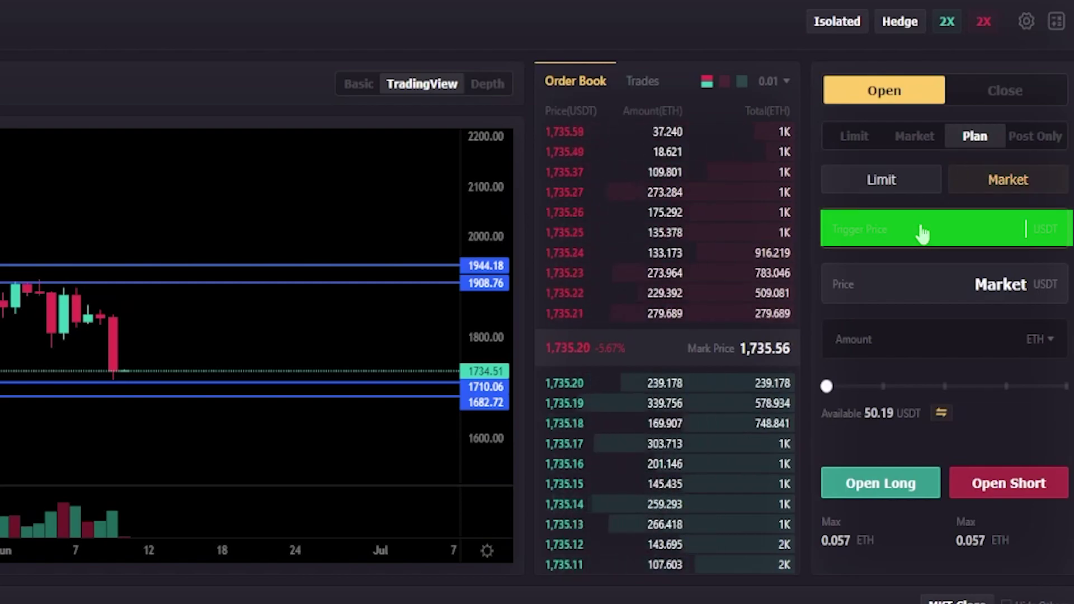
pyautogui.write('16')
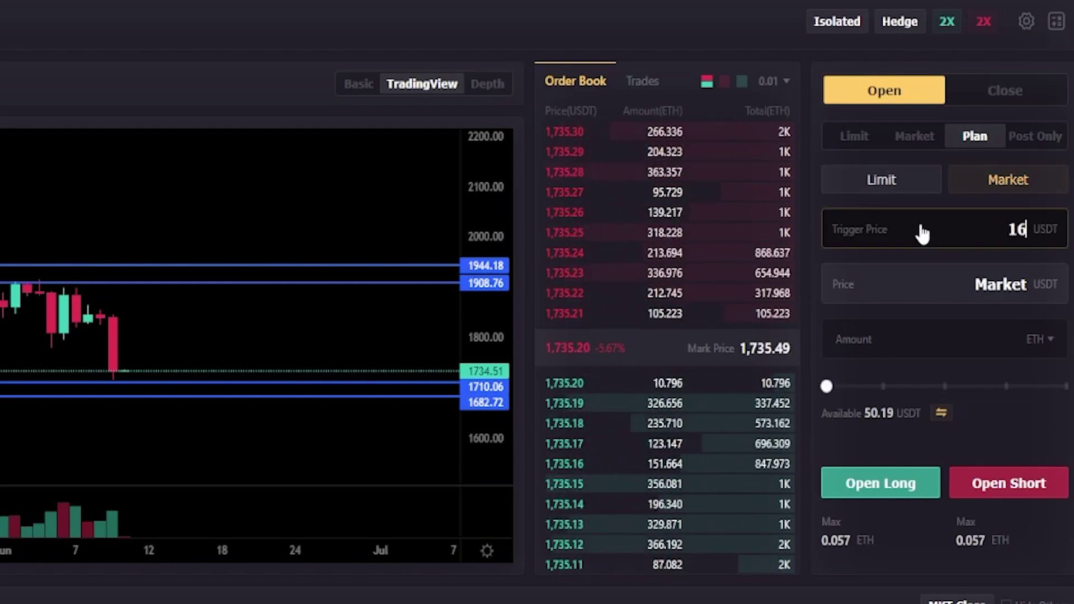
pyautogui.write('82')
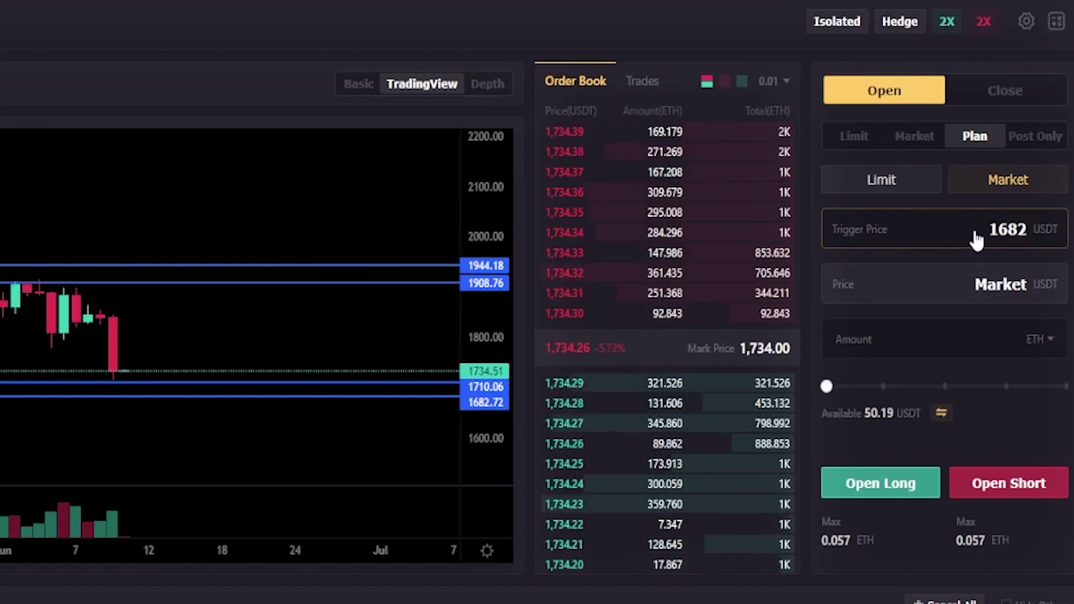
pyautogui.click(917, 337)
pyautogui.write('0')
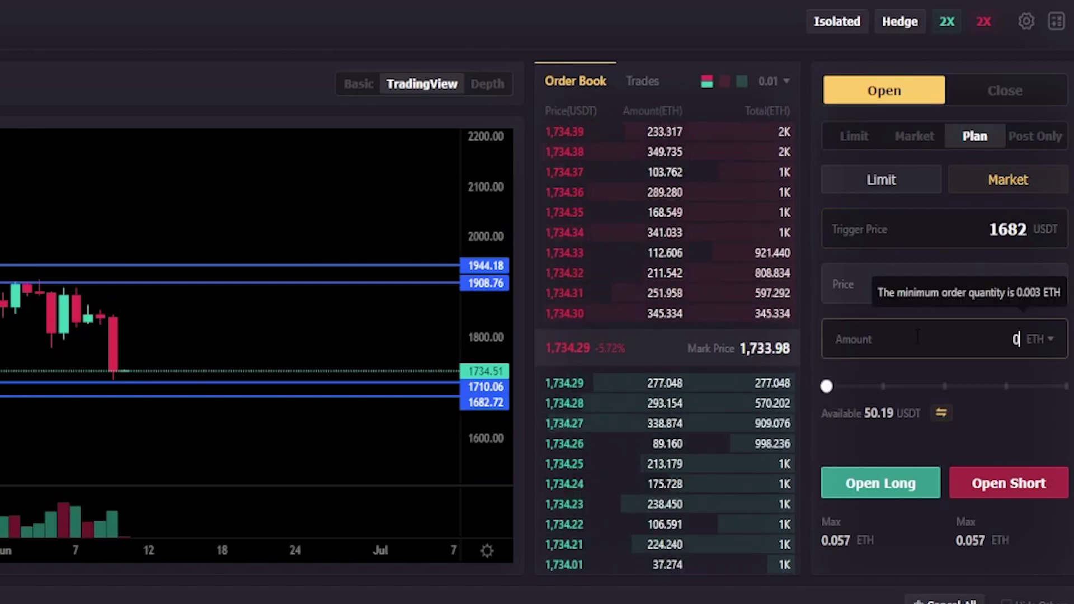
pyautogui.write('.01')
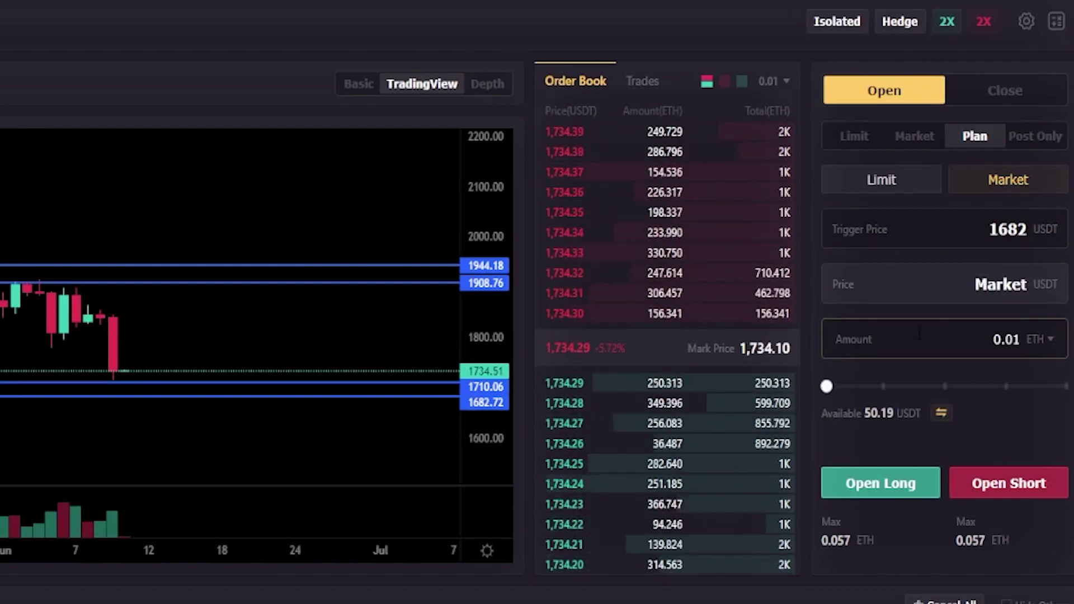
pyautogui.click(1028, 492)
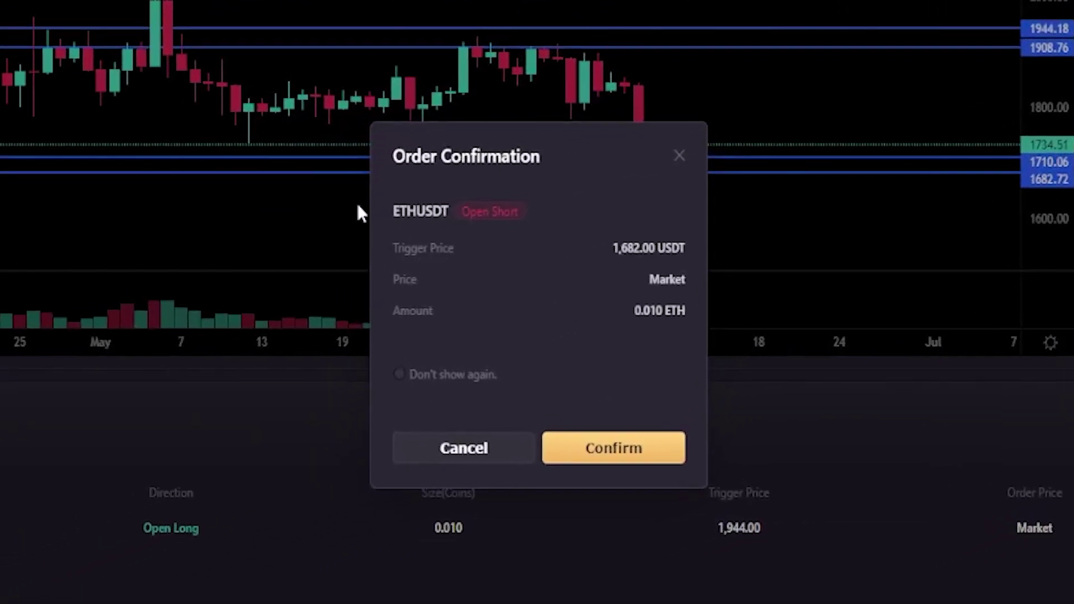
# Review the 1,682.00 trigger and Market price in the confirmation, then confirm the short
pyautogui.moveTo(378, 171); pyautogui.dragTo(479, 157)
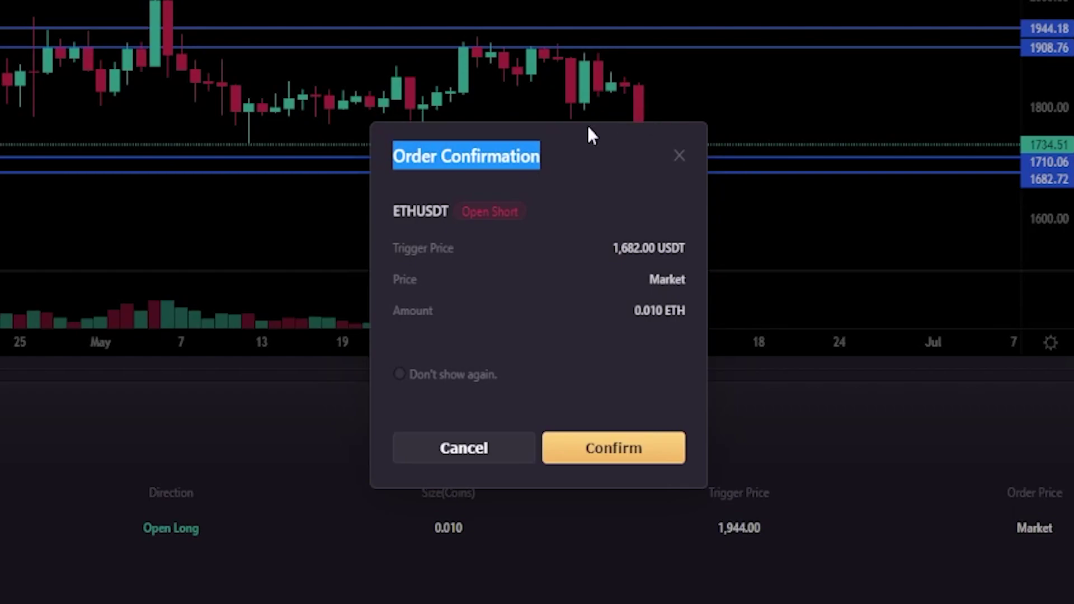
pyautogui.click(494, 277)
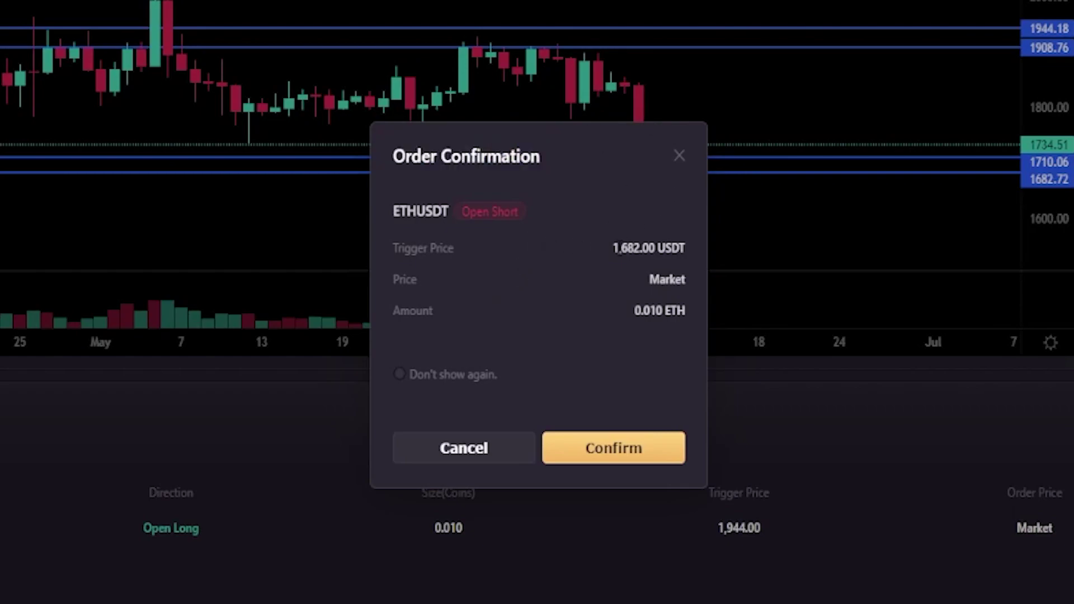
pyautogui.moveTo(611, 250); pyautogui.dragTo(665, 239)
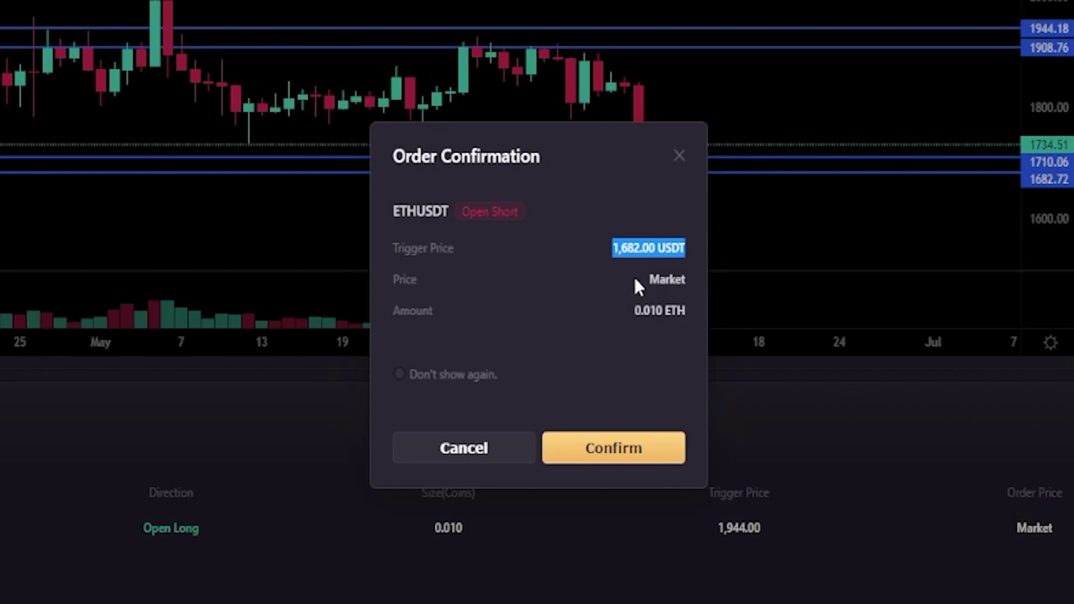
pyautogui.moveTo(633, 276); pyautogui.dragTo(666, 280)
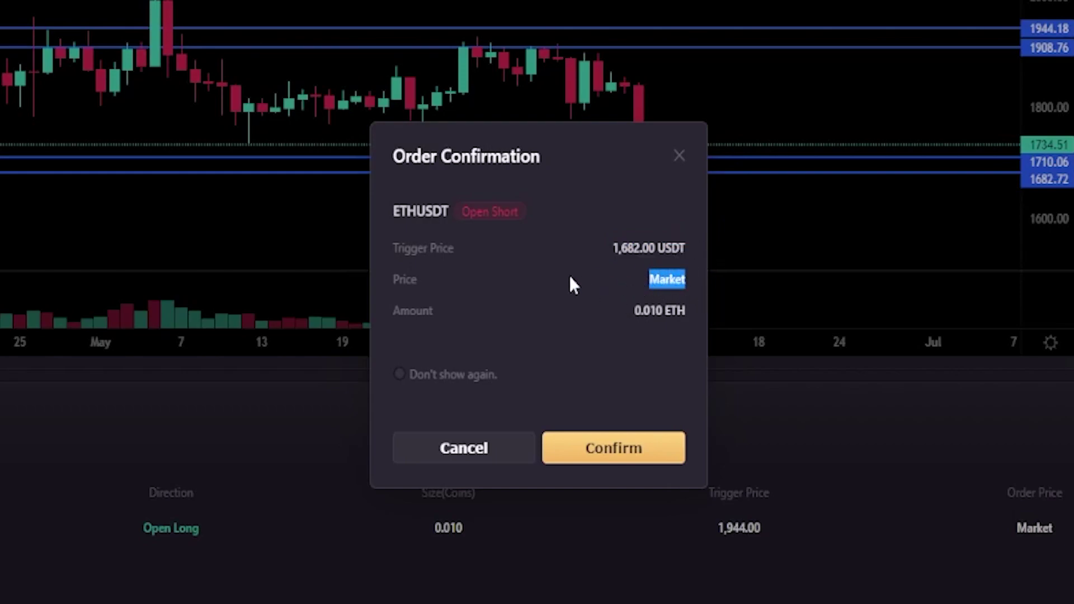
pyautogui.click(559, 449)
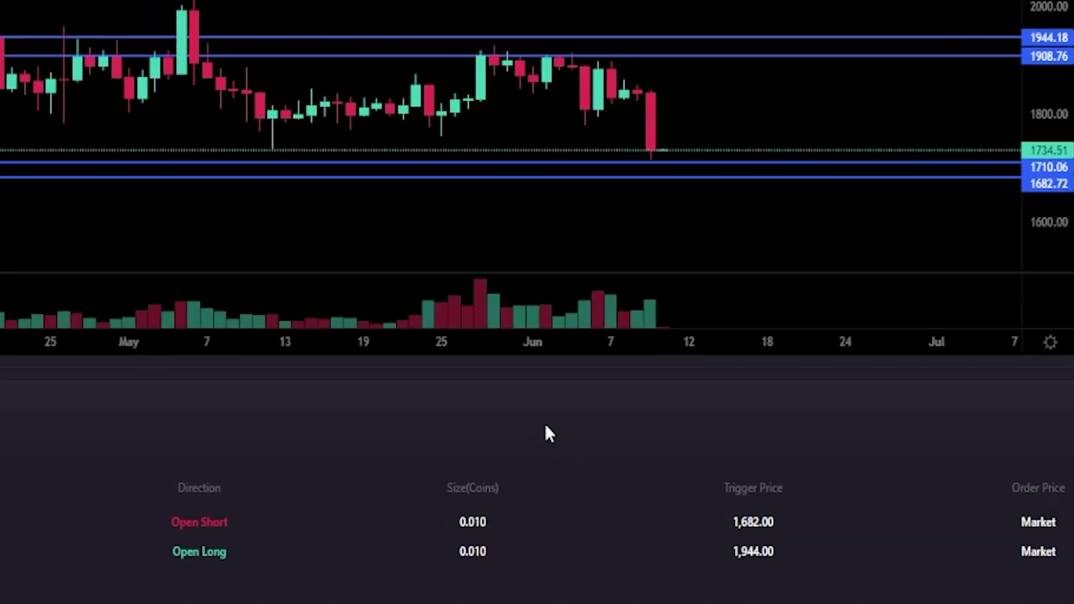
pyautogui.click(10, 140)
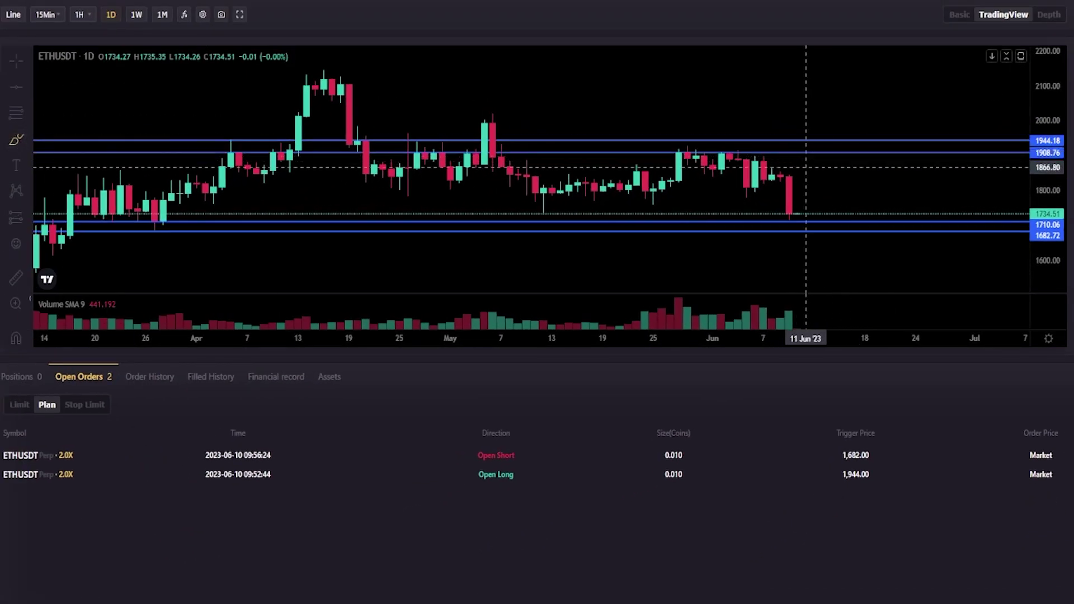
pyautogui.moveTo(797, 214)
pyautogui.mouseDown()
pyautogui.moveTo(821, 225)
pyautogui.moveTo(822, 238)
pyautogui.moveTo(831, 229)
pyautogui.mouseUp()
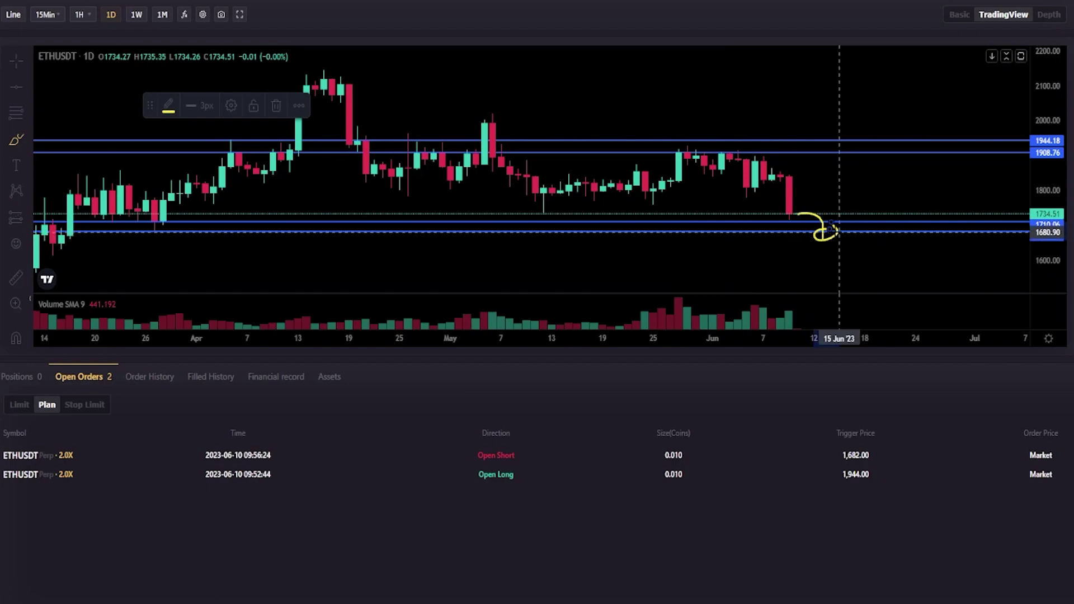
pyautogui.moveTo(822, 233); pyautogui.dragTo(864, 289)
pyautogui.hotkey('ctrl', 'z')
pyautogui.hotkey('ctrl', 'z')
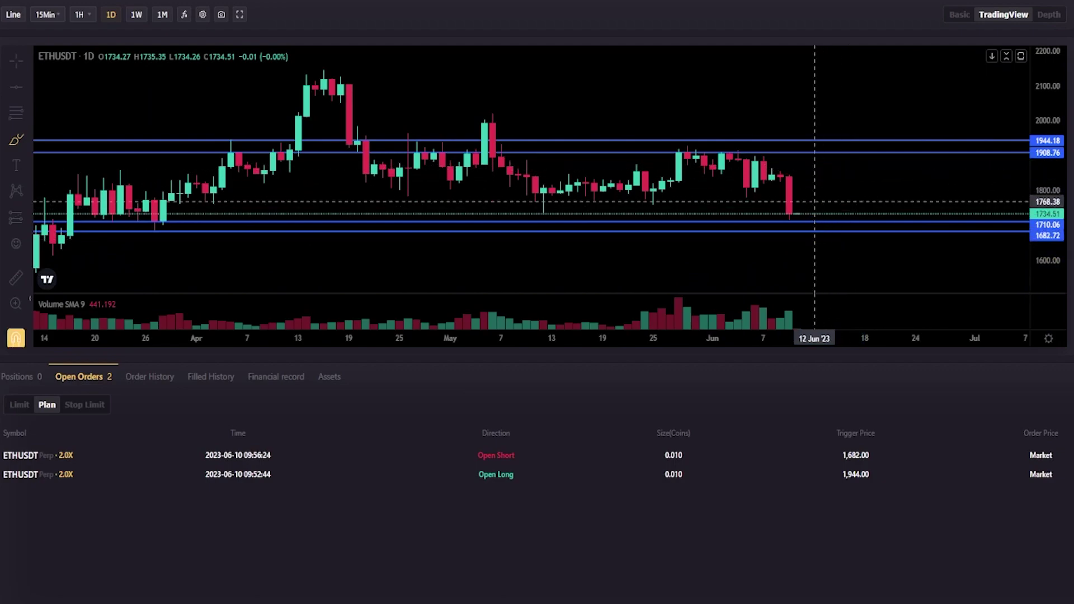
pyautogui.moveTo(797, 213); pyautogui.dragTo(856, 190)
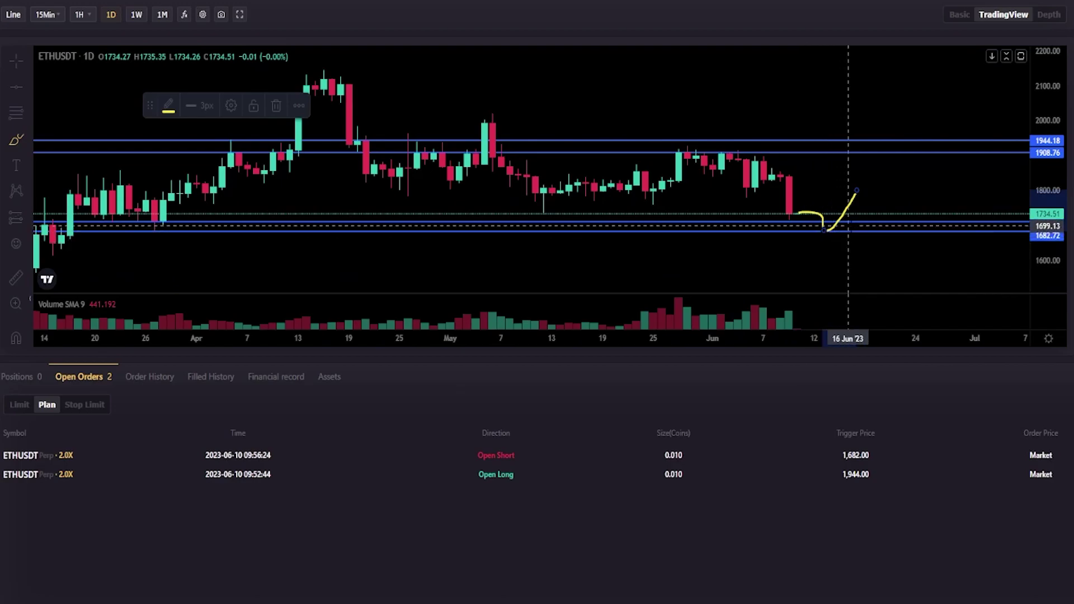
pyautogui.hotkey('ctrl', 'z')
pyautogui.hotkey('ctrl', 'z')
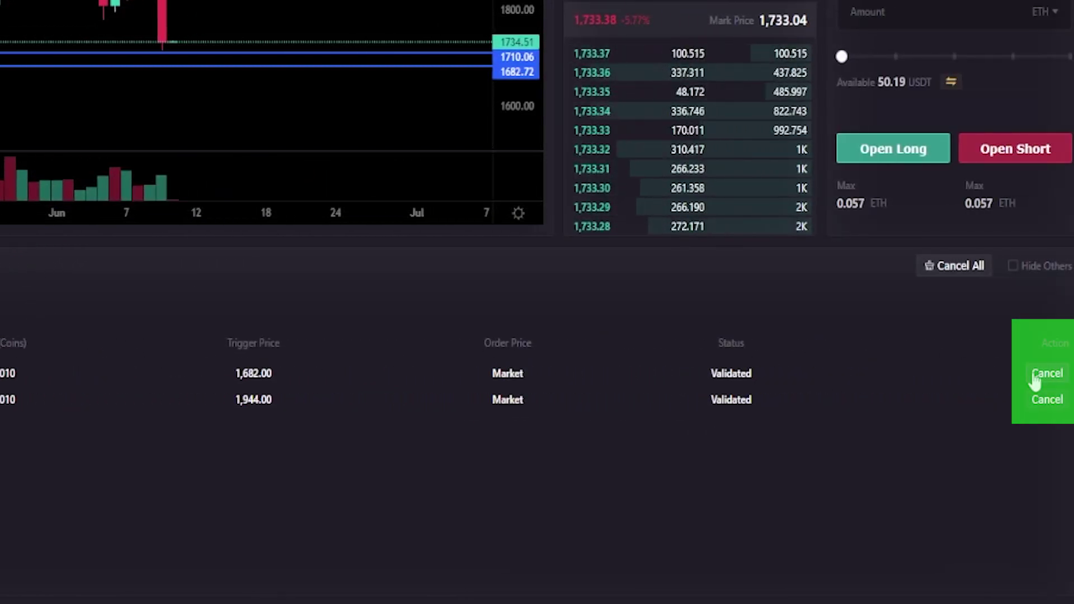
# Cancel the 1,682 short order, then the 1,944 long order, confirming each
pyautogui.click(1036, 374)
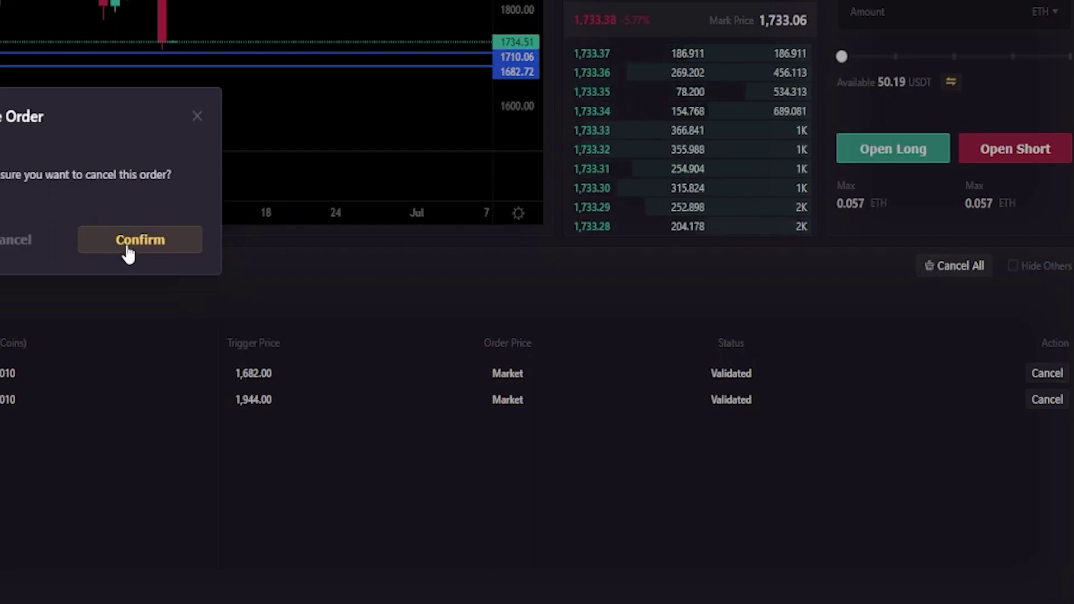
pyautogui.click(127, 252)
pyautogui.click(1056, 378)
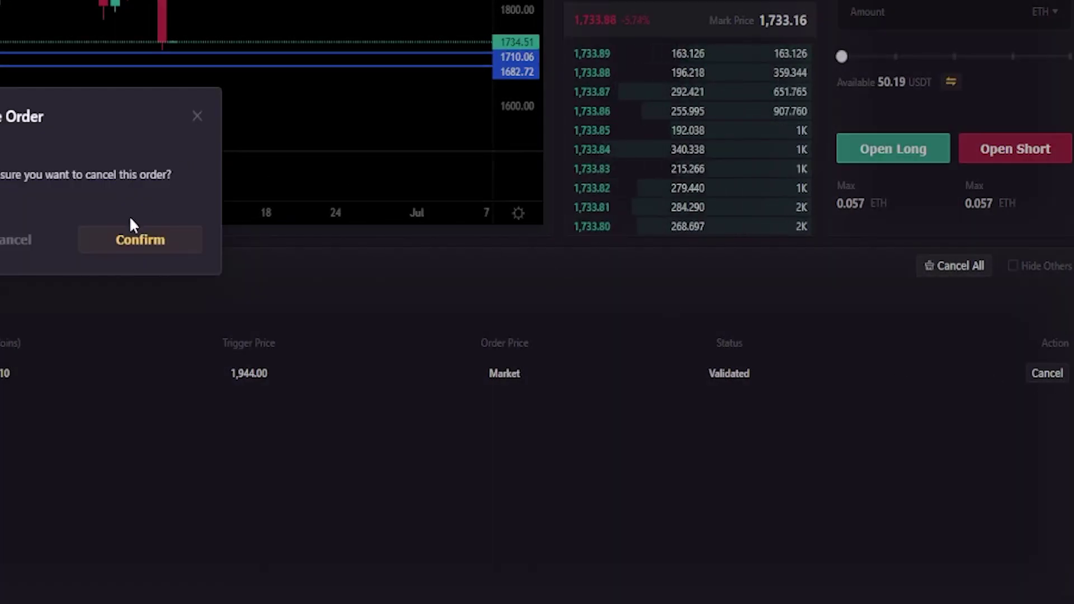
pyautogui.click(126, 233)
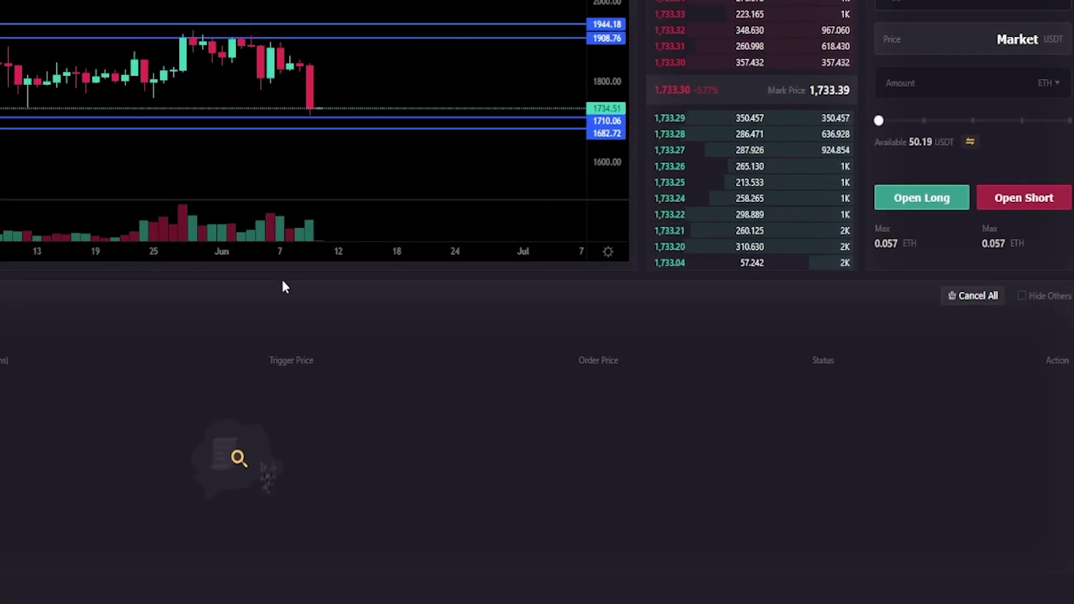